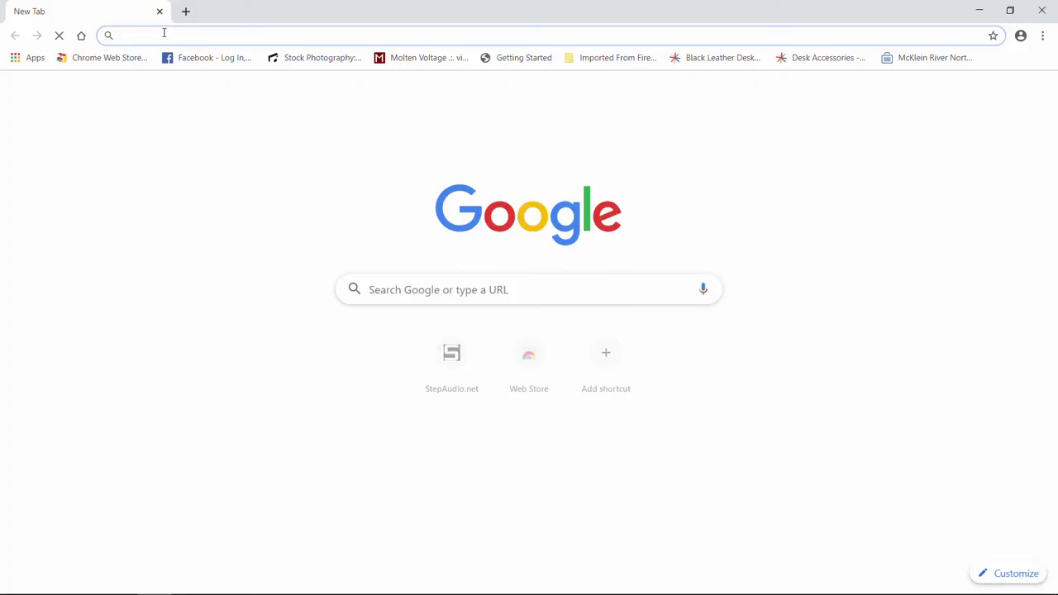
Step: Go to stepaudio.net and open the STATUS Preset Programmer from the site's support page
{"action": "type", "text": "stepaudio.net"}
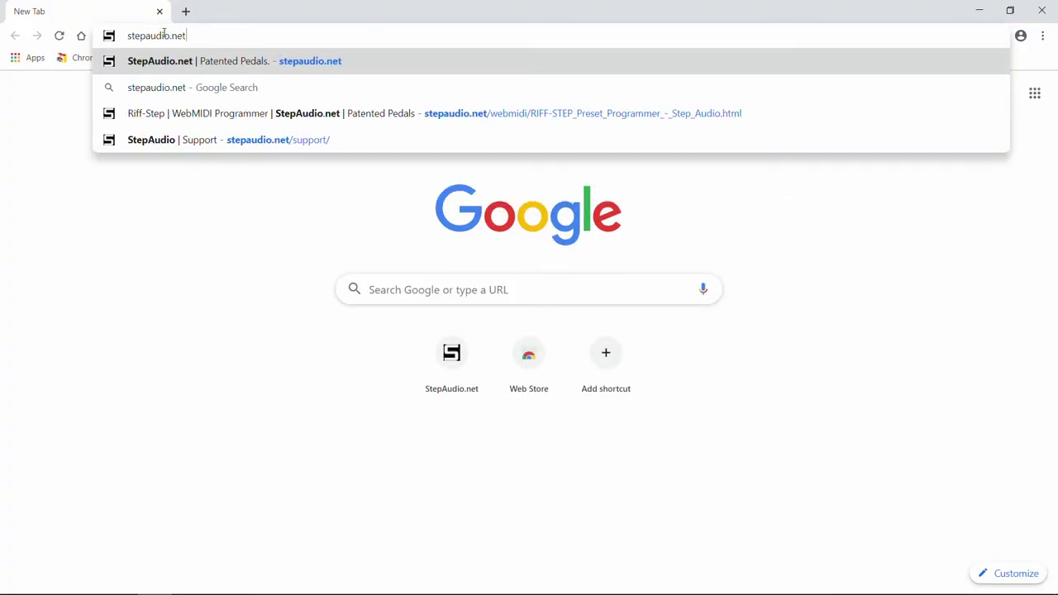
{"action": "key", "text": "Return"}
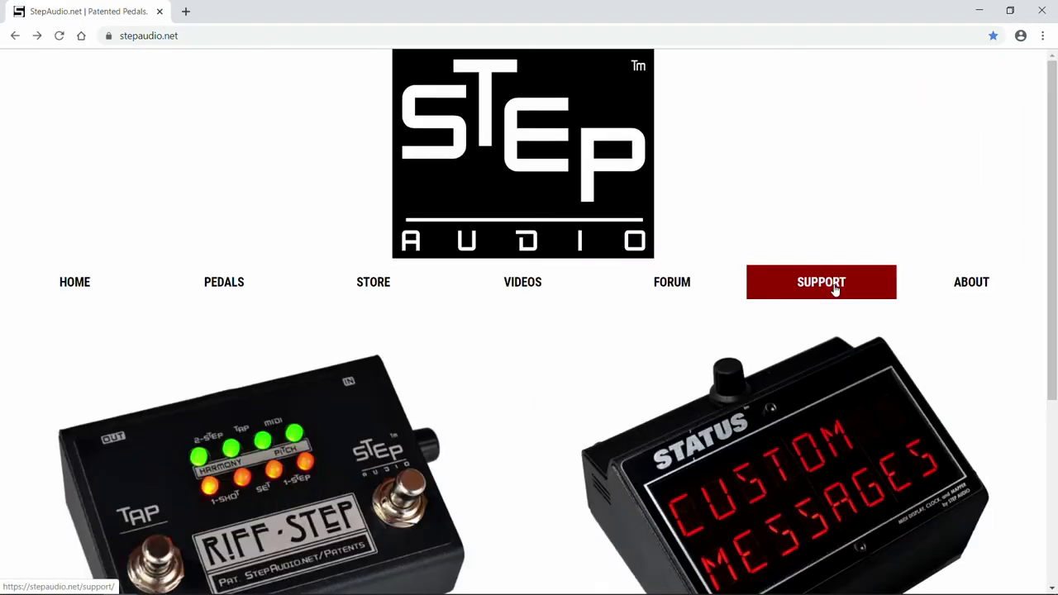
{"action": "left_click", "coordinate": [834, 287]}
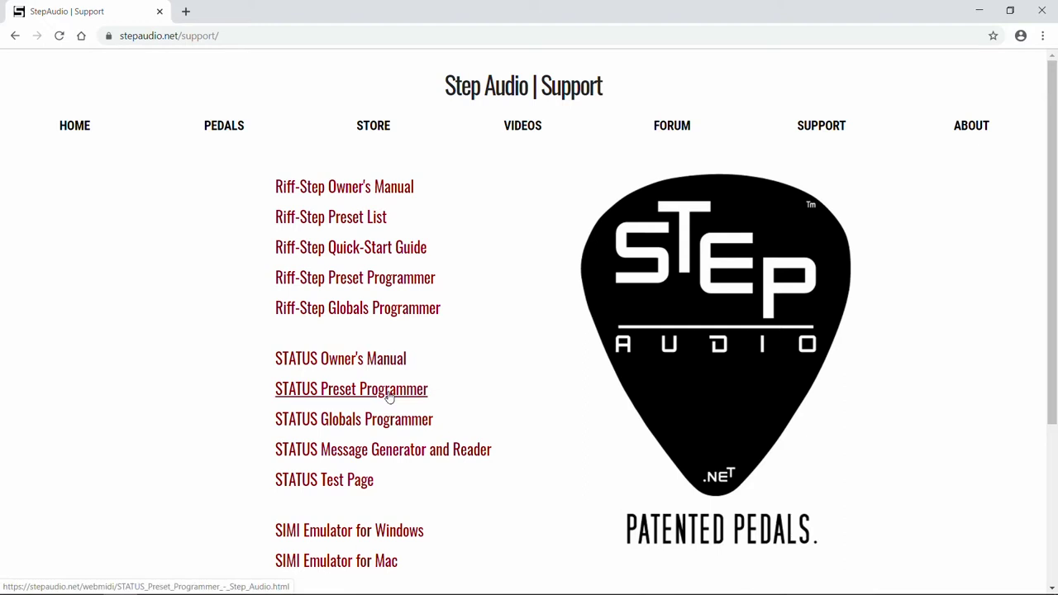
{"action": "left_click", "coordinate": [388, 397]}
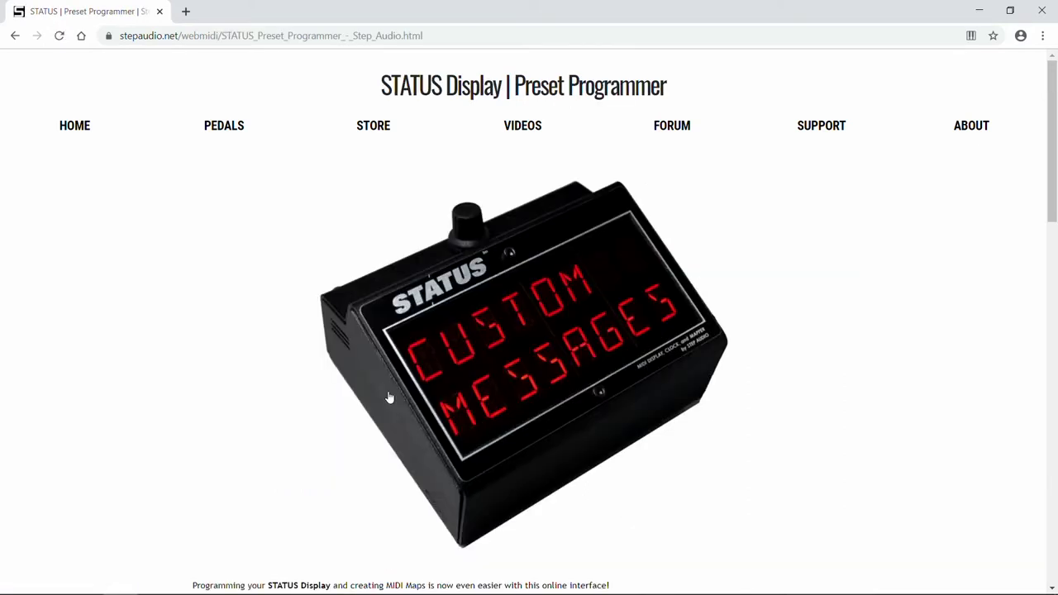
Step: Check which MIDI devices the preset programmer offers for selection
{"action": "scroll", "coordinate": [389, 397], "scroll_direction": "down", "scroll_amount": 6}
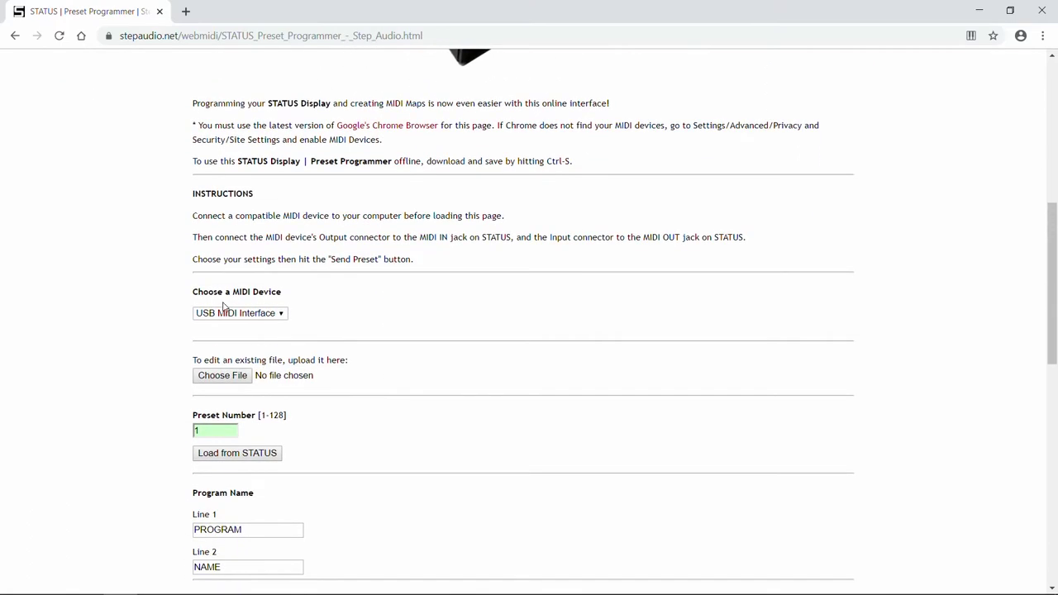
{"action": "left_click", "coordinate": [281, 316]}
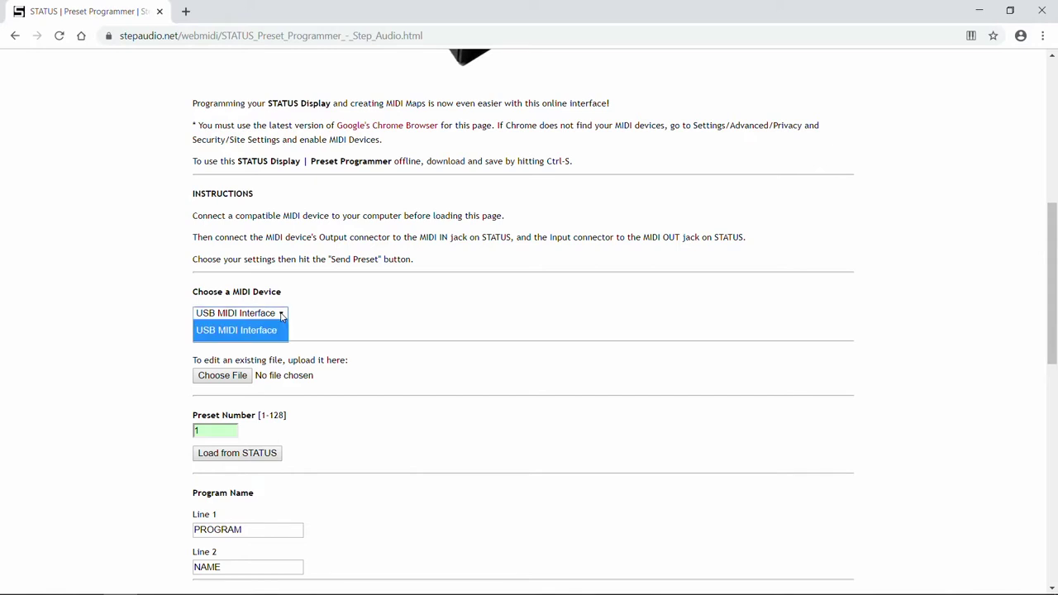
{"action": "left_click", "coordinate": [281, 315]}
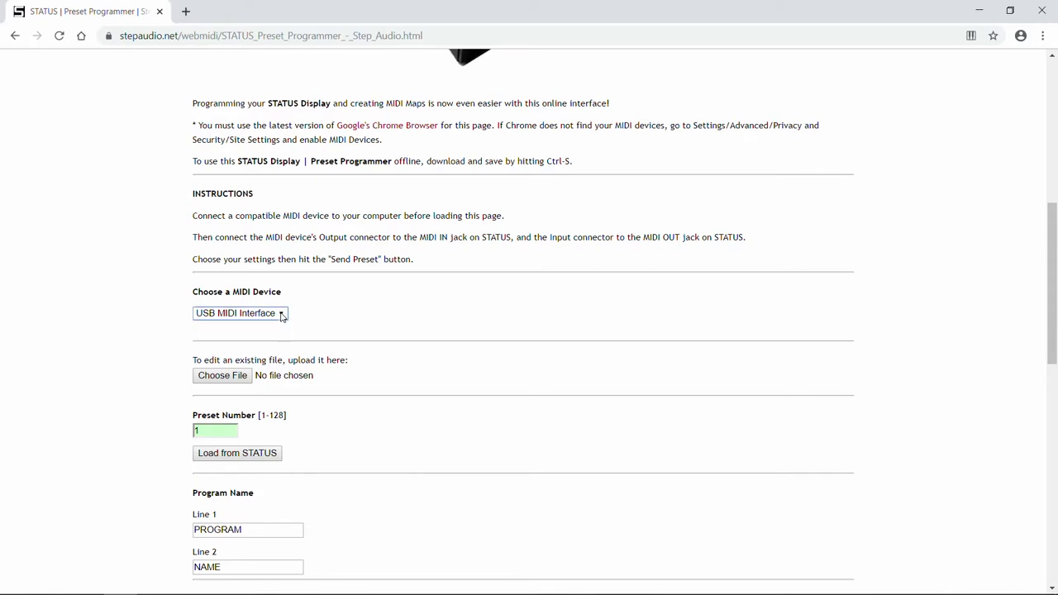
{"action": "left_click", "coordinate": [281, 316]}
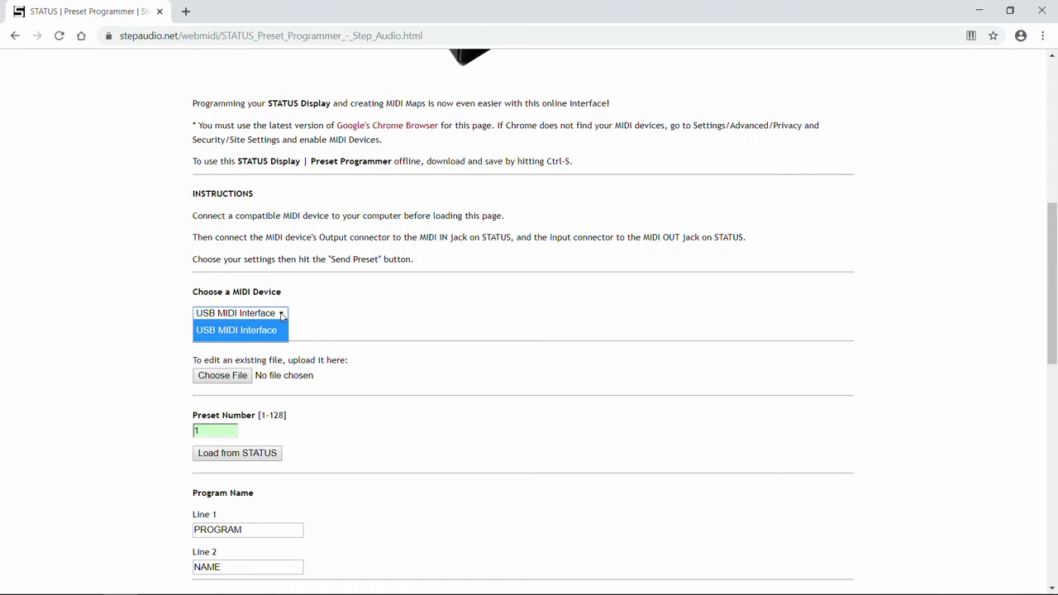
{"action": "left_click", "coordinate": [281, 316]}
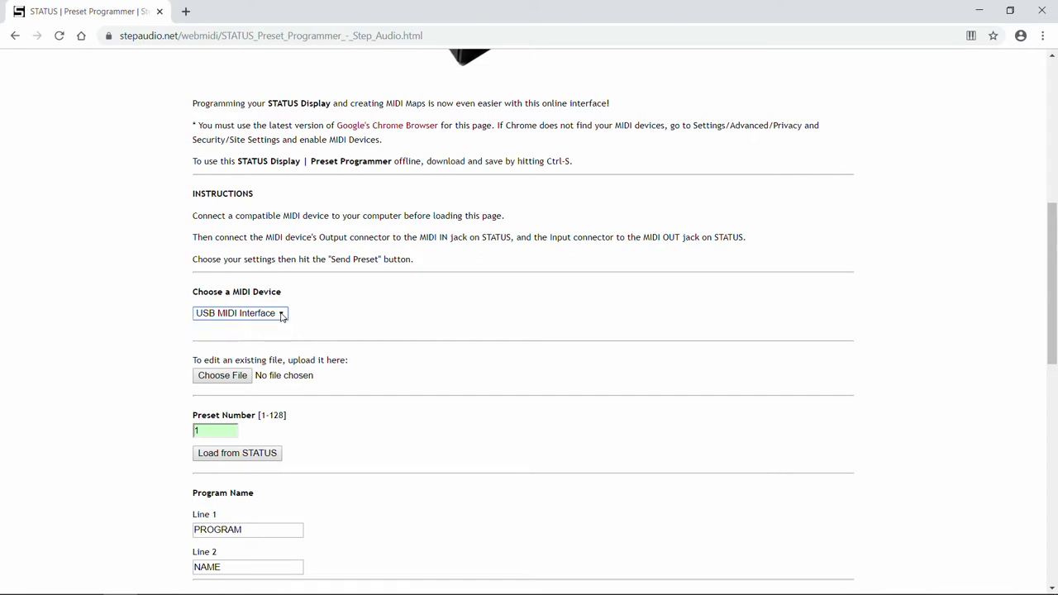
Step: Review Chrome's site permissions for MIDI devices, and return to the preset programmer page
{"action": "left_click", "coordinate": [1043, 36]}
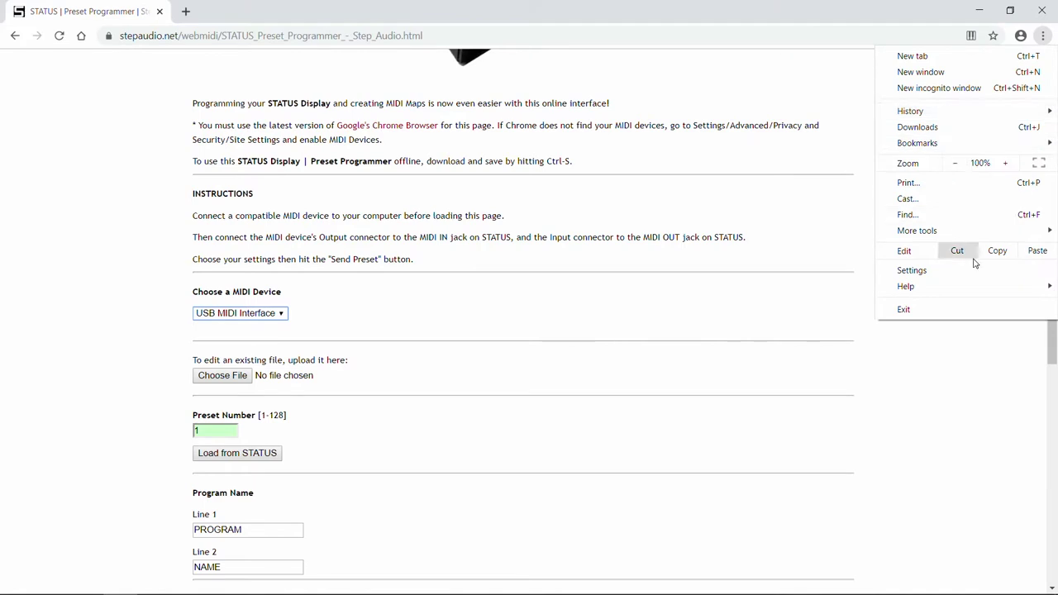
{"action": "left_click", "coordinate": [912, 270]}
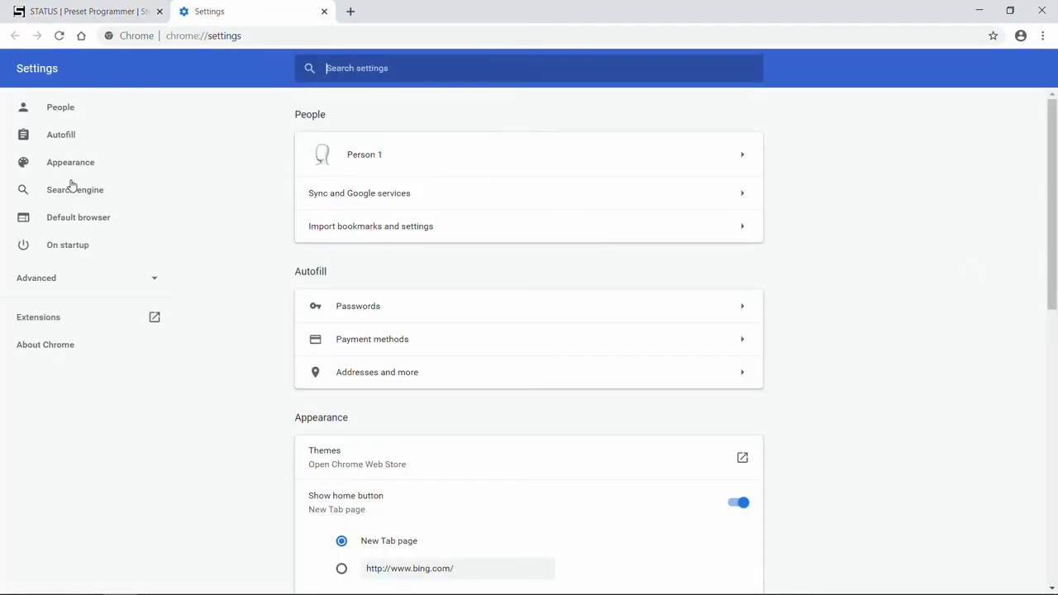
{"action": "left_click", "coordinate": [37, 281]}
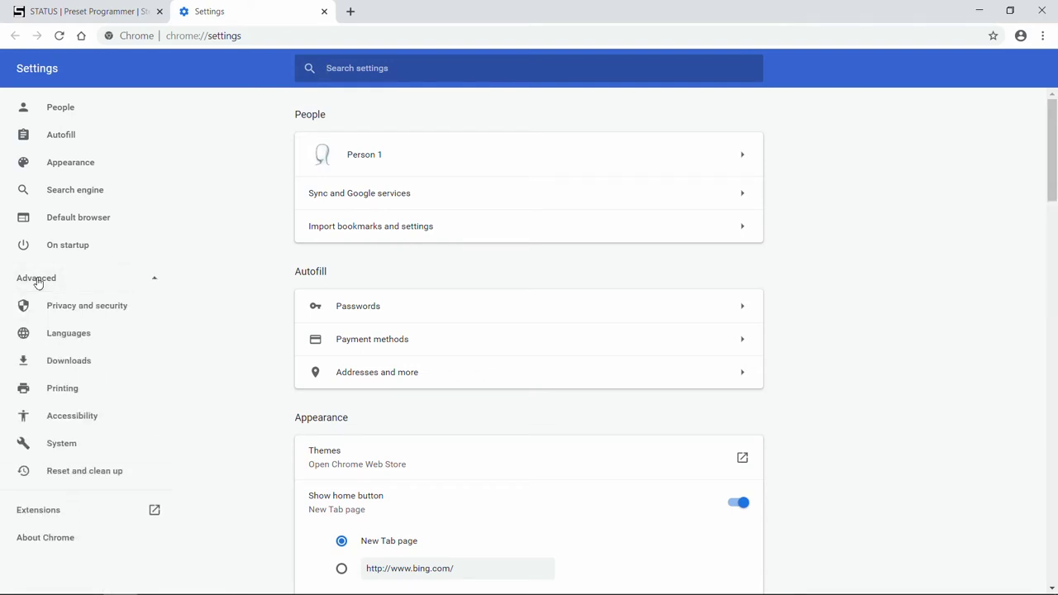
{"action": "left_click", "coordinate": [90, 305]}
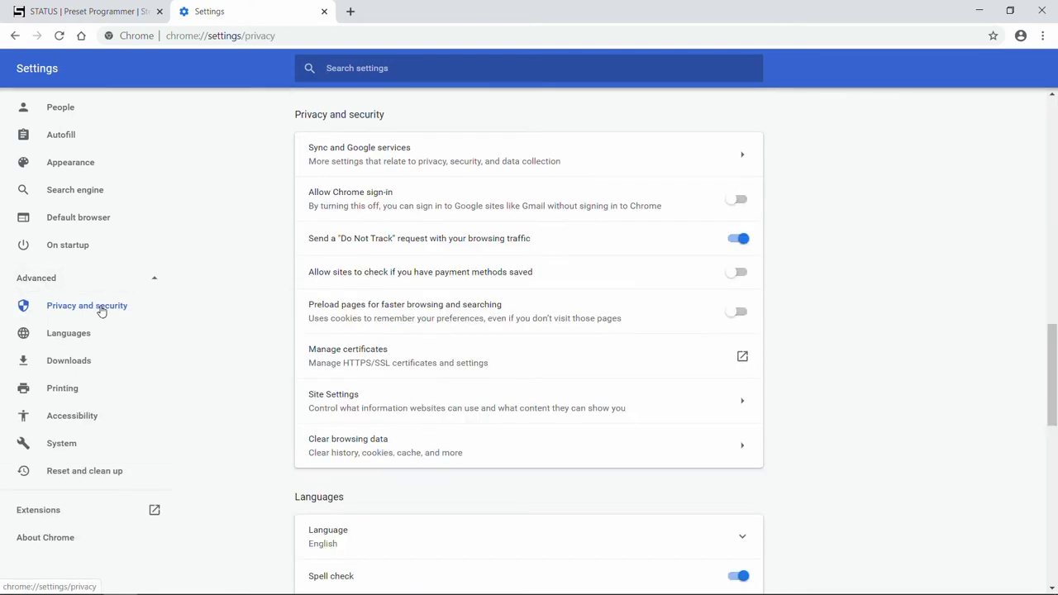
{"action": "left_click", "coordinate": [356, 405]}
{"action": "scroll", "coordinate": [403, 343], "scroll_direction": "down", "scroll_amount": 3}
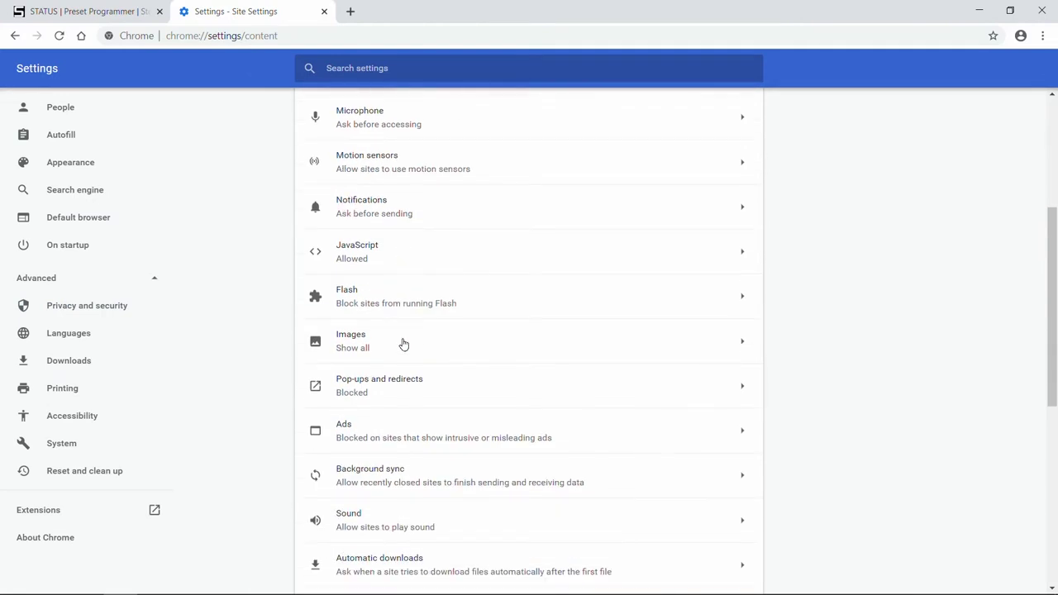
{"action": "scroll", "coordinate": [402, 344], "scroll_direction": "down", "scroll_amount": 4}
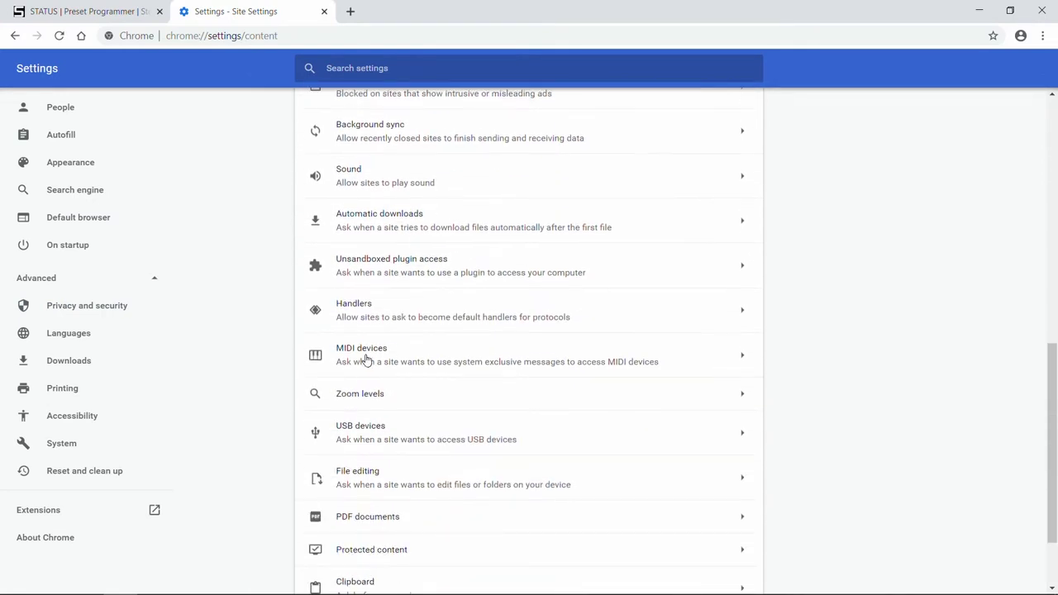
{"action": "left_click", "coordinate": [366, 359]}
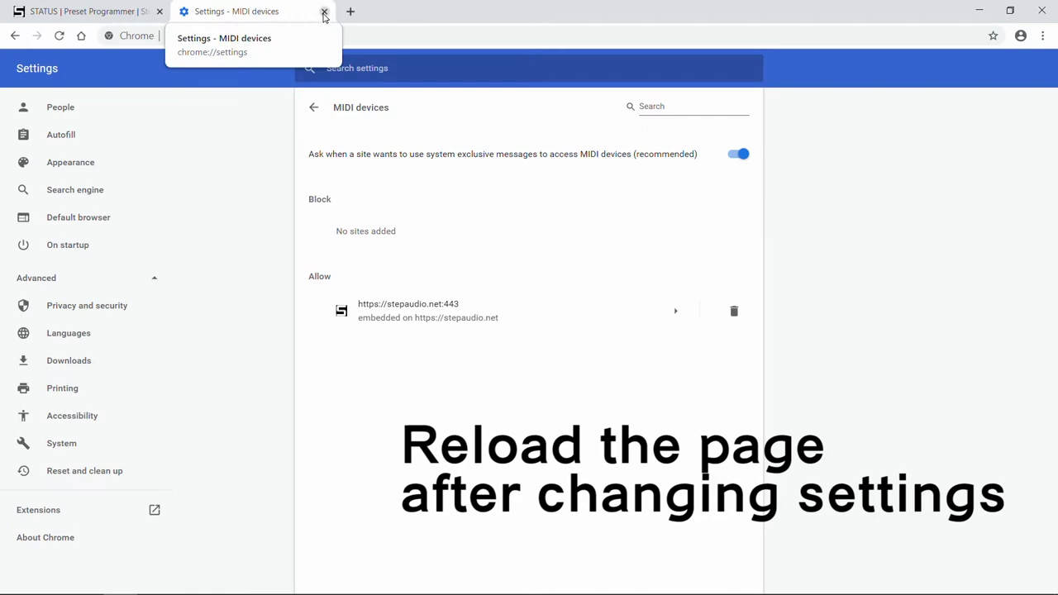
{"action": "left_click", "coordinate": [324, 12]}
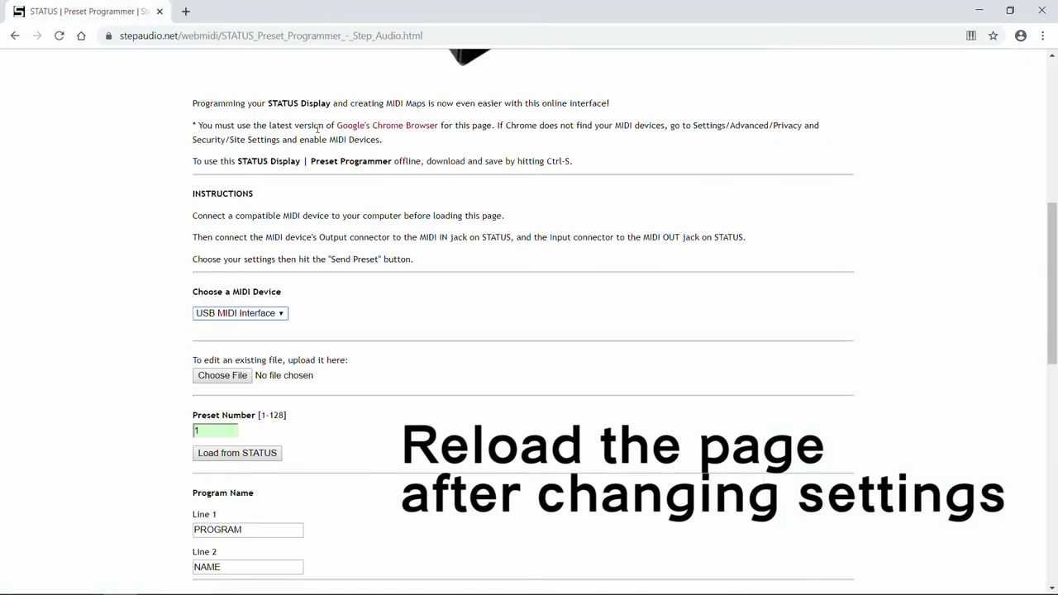
{"action": "scroll", "coordinate": [412, 238], "scroll_direction": "down", "scroll_amount": 3}
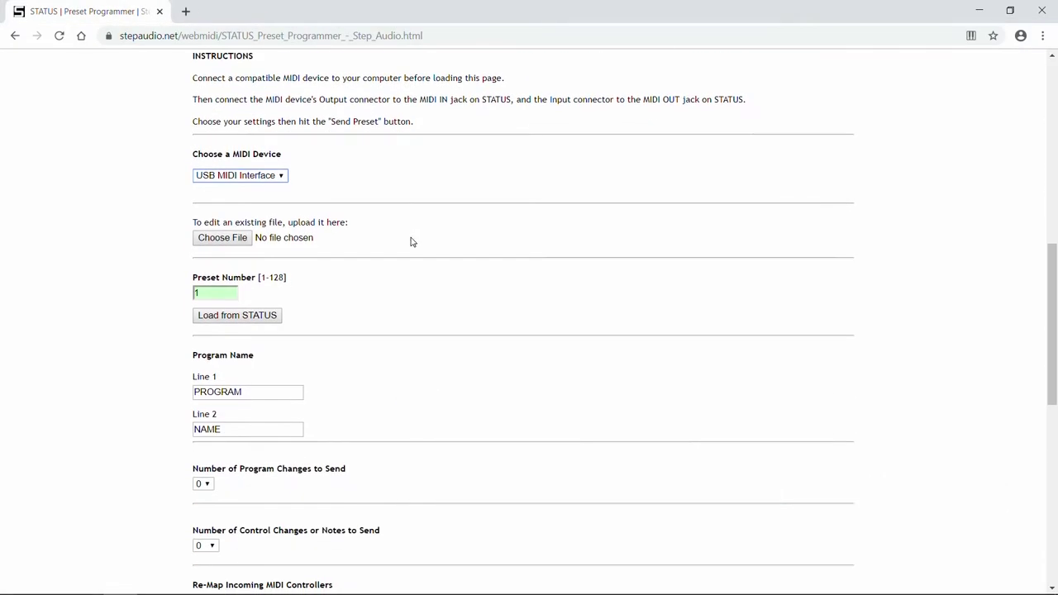
{"action": "left_click", "coordinate": [231, 239]}
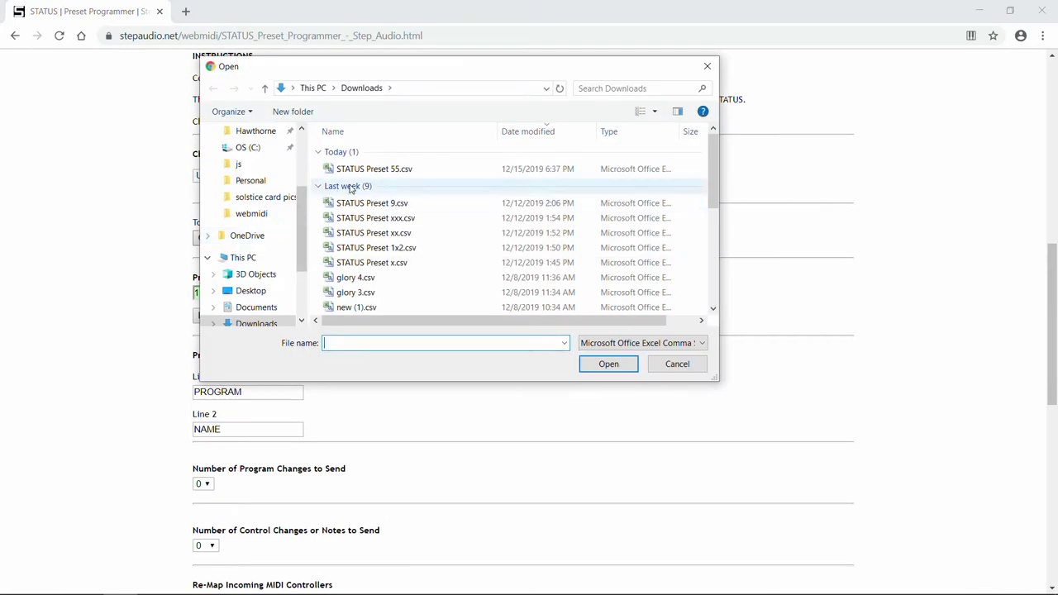
{"action": "left_click", "coordinate": [368, 172]}
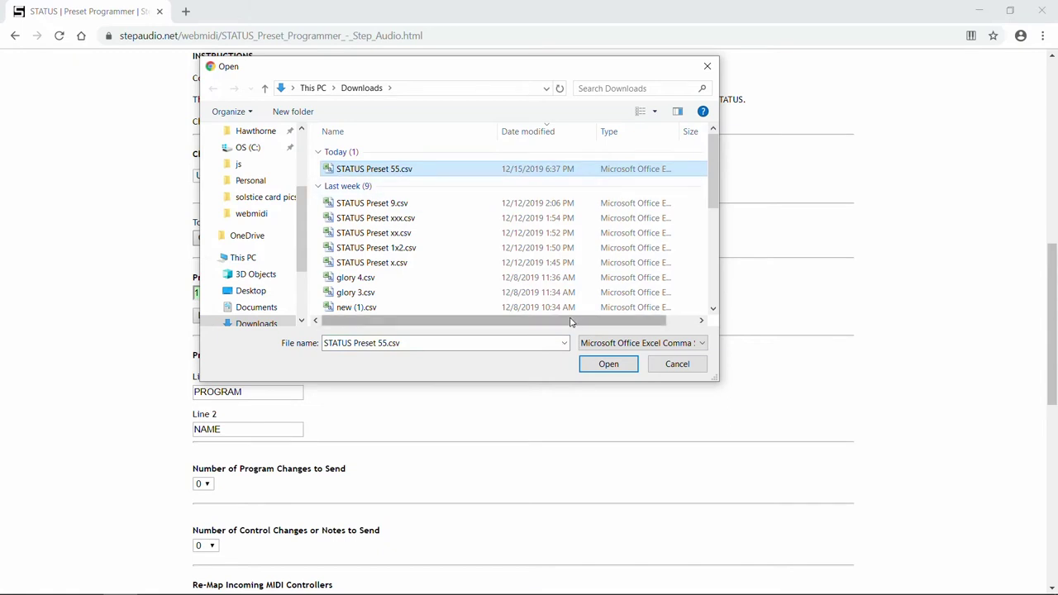
{"action": "left_click", "coordinate": [676, 364]}
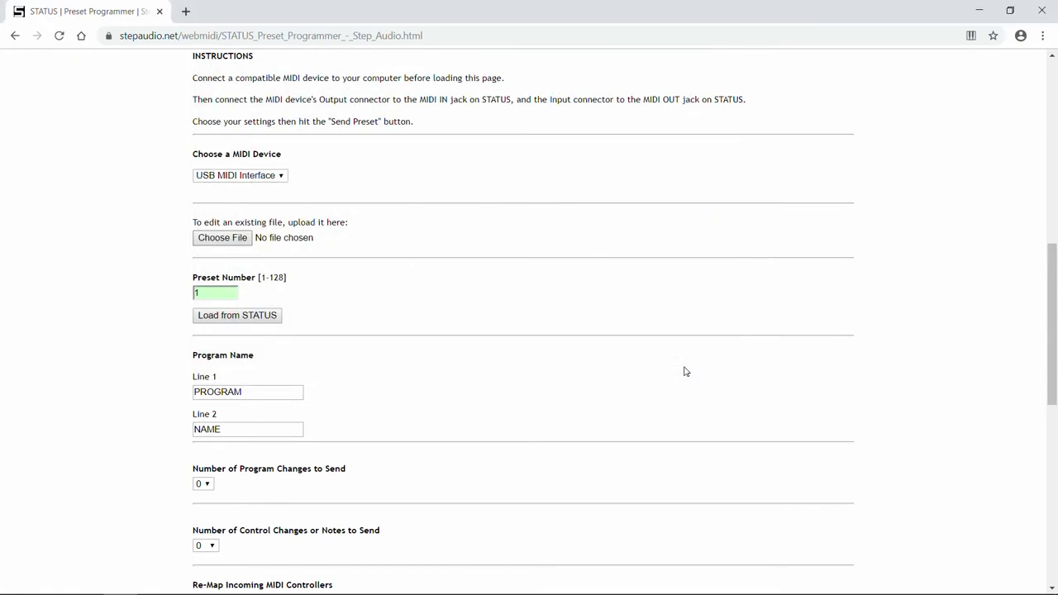
Step: Set the preset number to 4 and name the program TUTORIAL on line 1 and PRESET 4 on line 2
{"action": "left_click", "coordinate": [232, 293]}
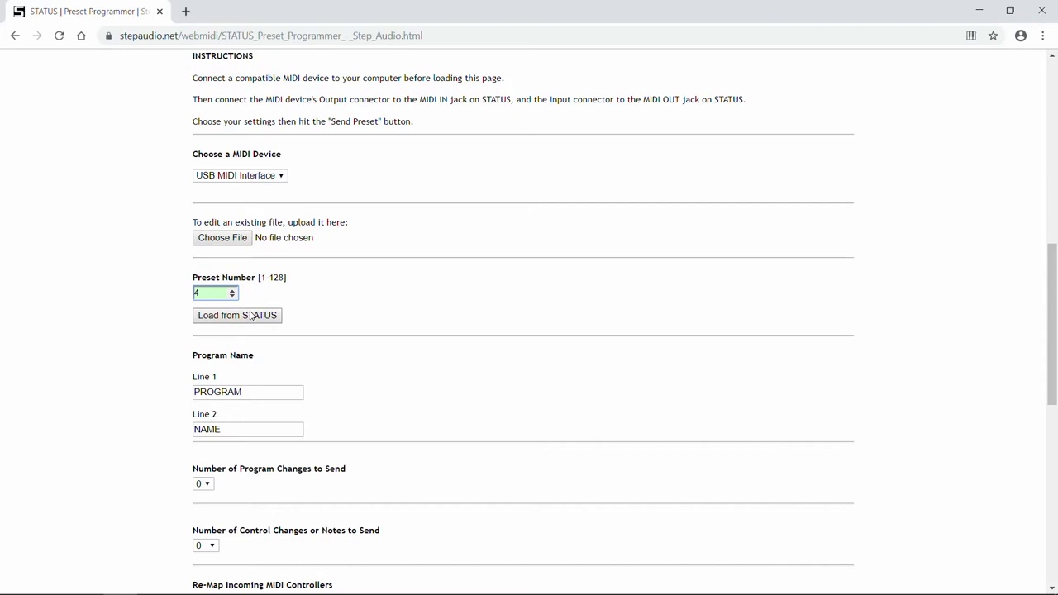
{"action": "scroll", "coordinate": [251, 317], "scroll_direction": "down", "scroll_amount": 3}
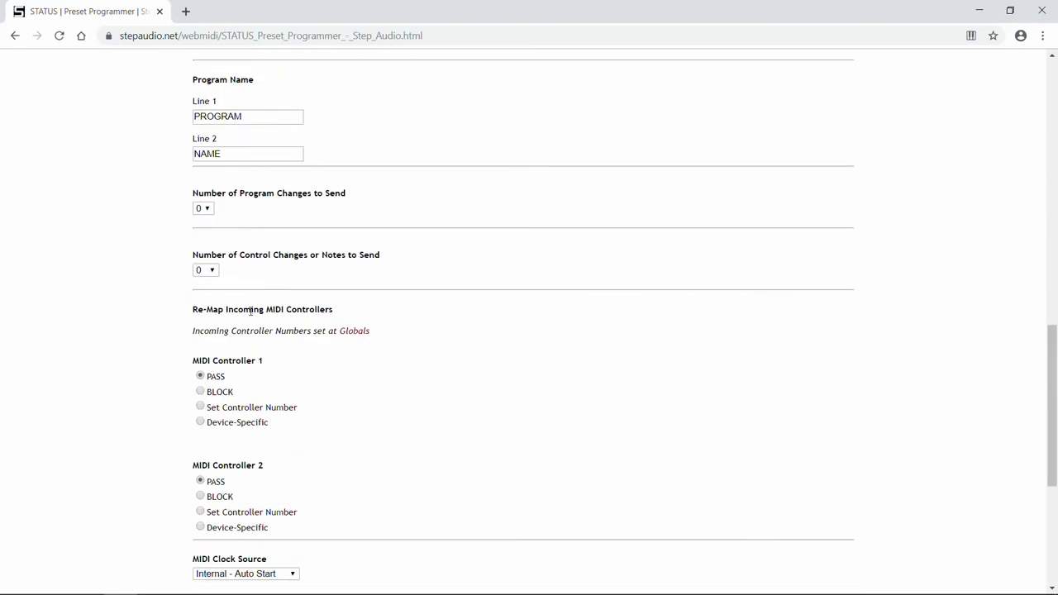
{"action": "left_click_drag", "start_coordinate": [255, 116], "coordinate": [151, 118]}
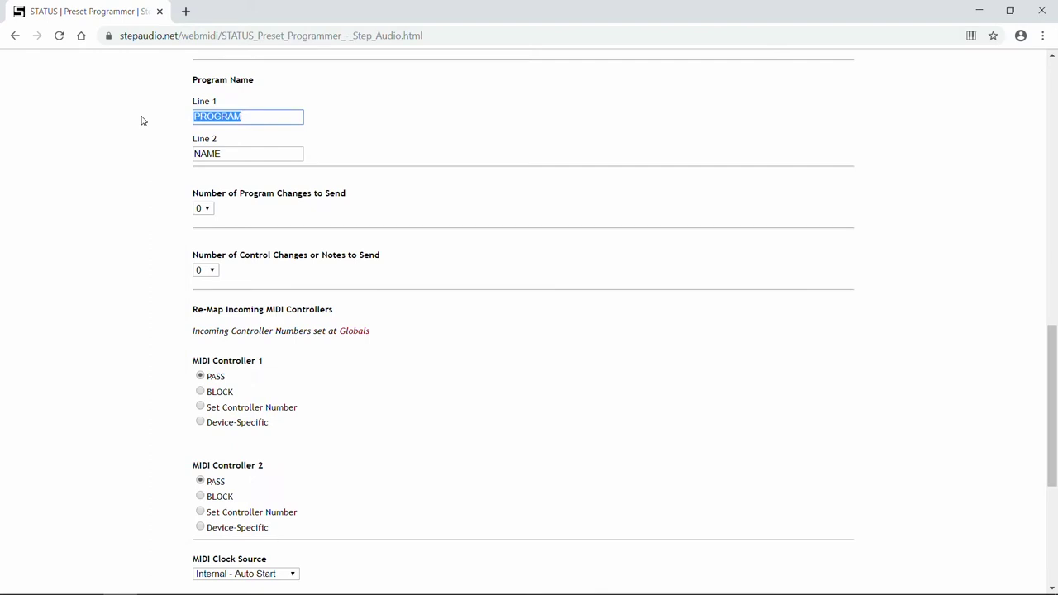
{"action": "type", "text": "TUTORIAL"}
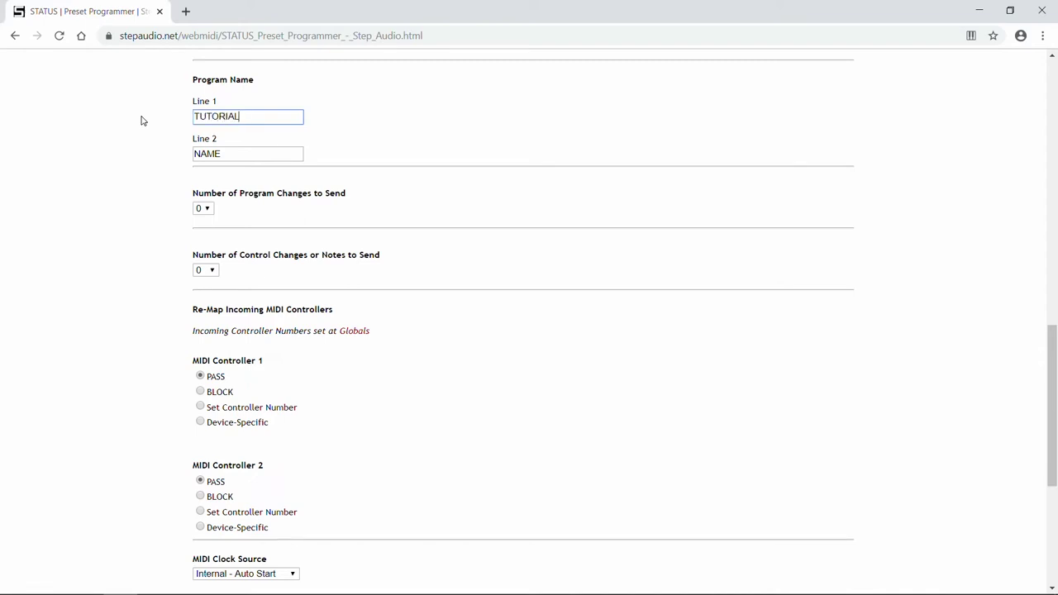
{"action": "key", "text": "Tab"}
{"action": "type", "text": "P"}
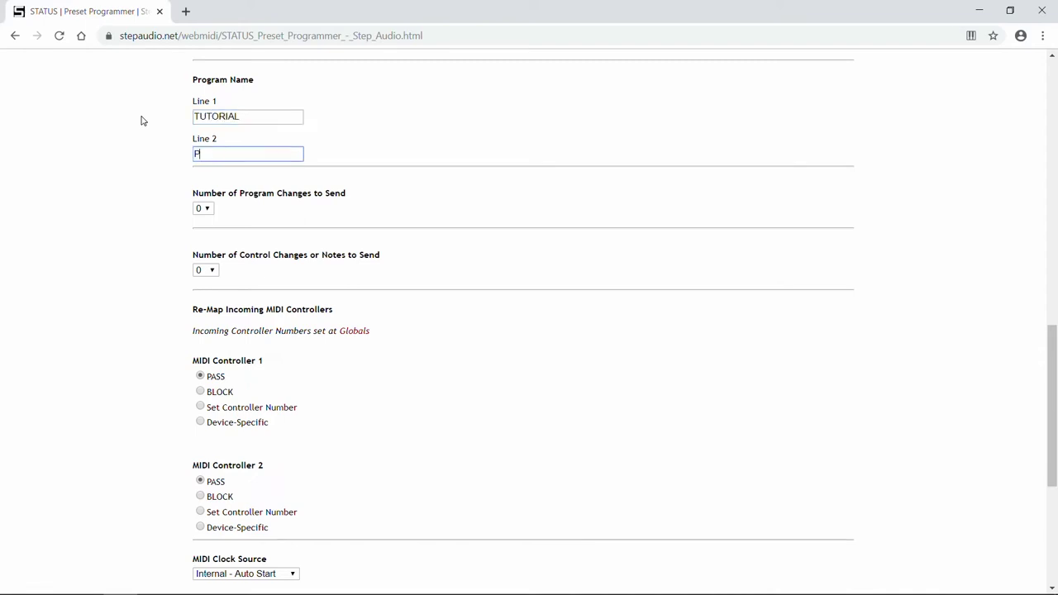
{"action": "type", "text": "RESET 4"}
{"action": "left_click", "coordinate": [154, 172]}
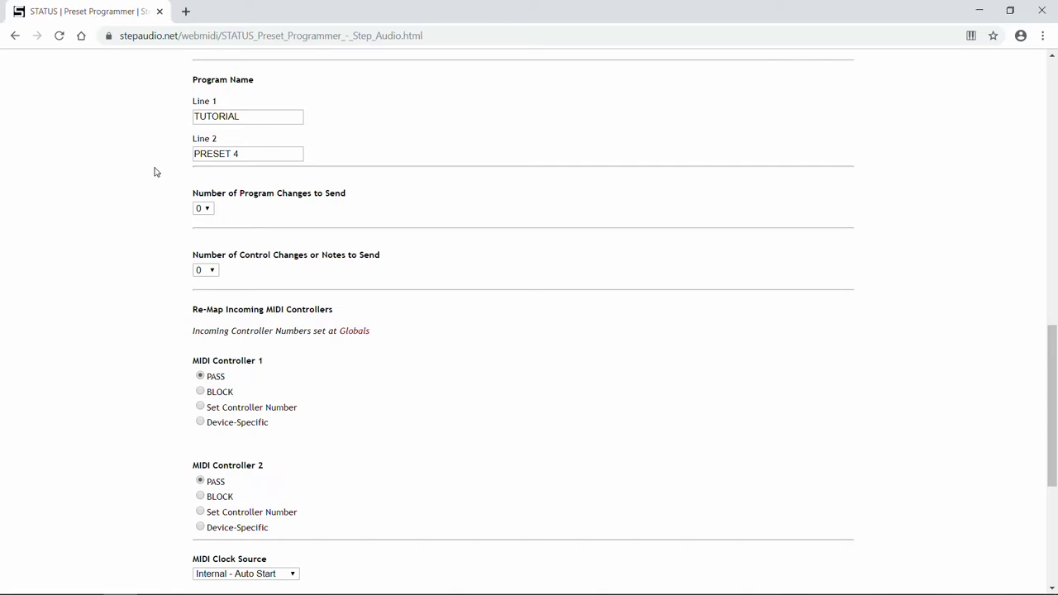
Step: Set the number of program changes to send to 3 and label the first device "Strymon Timeline | Channel 2 | Default 4, Bypass 5"
{"action": "left_click", "coordinate": [207, 212]}
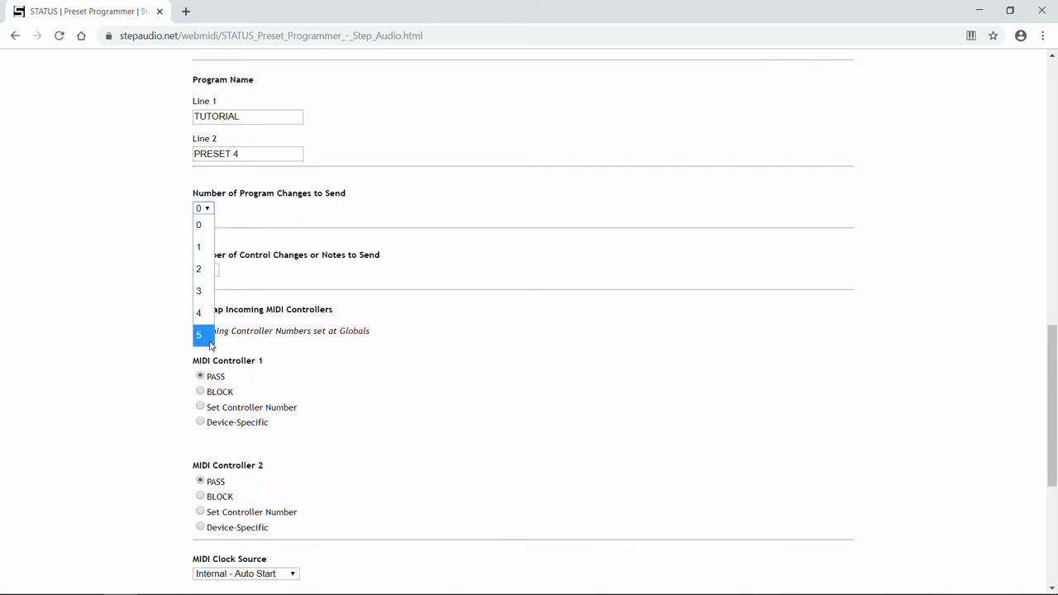
{"action": "left_click", "coordinate": [197, 289]}
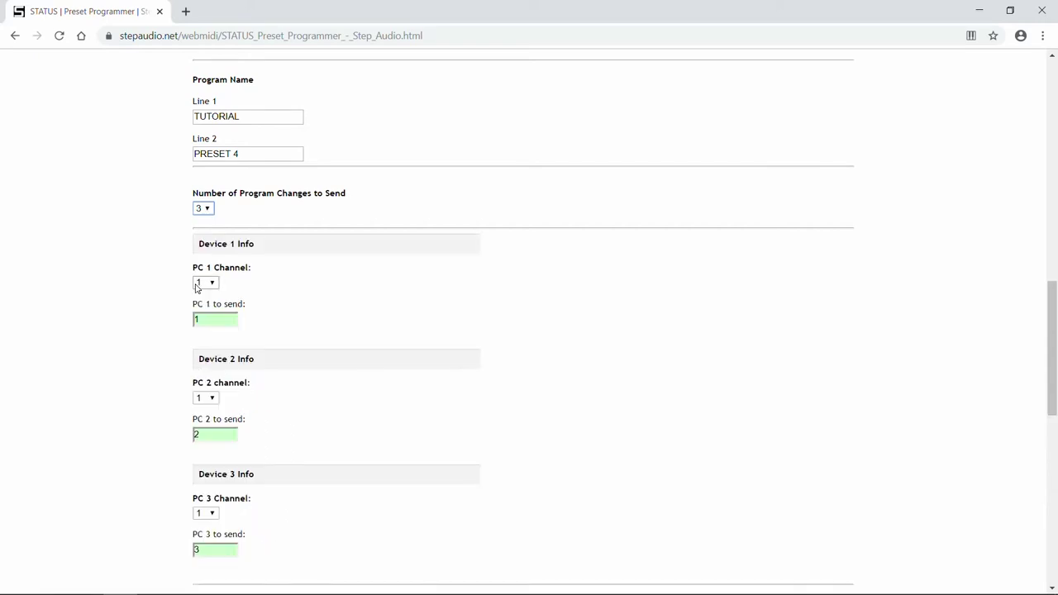
{"action": "scroll", "coordinate": [73, 240], "scroll_direction": "down", "scroll_amount": 1}
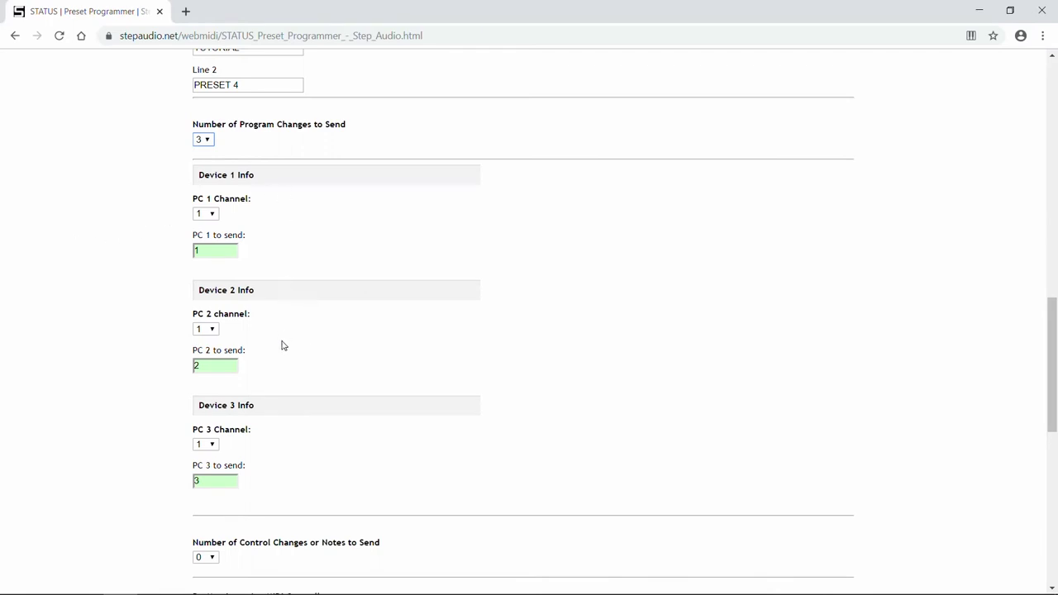
{"action": "triple_click", "coordinate": [278, 171]}
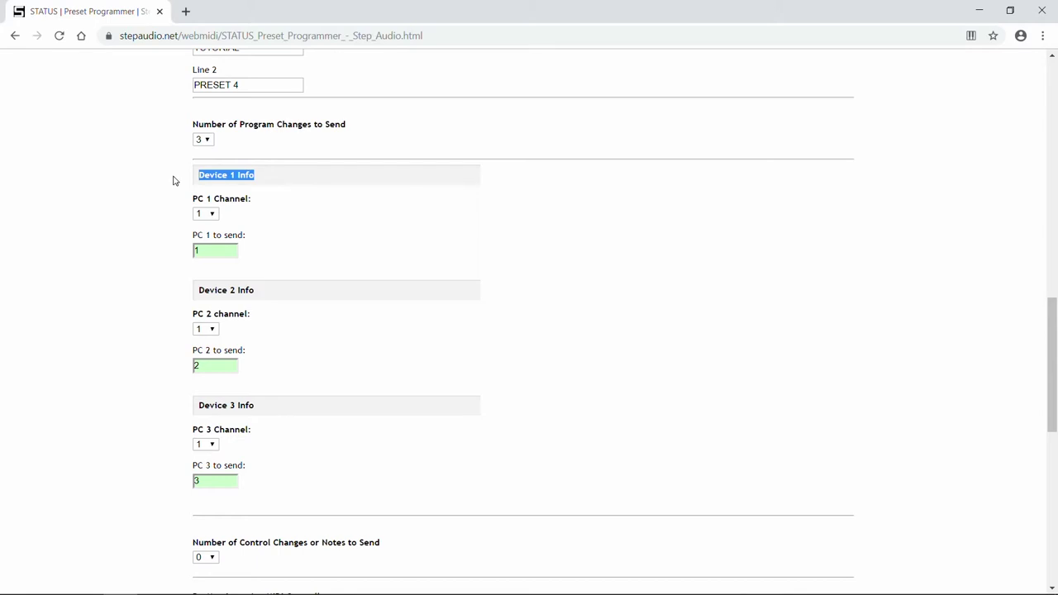
{"action": "type", "text": "Str"}
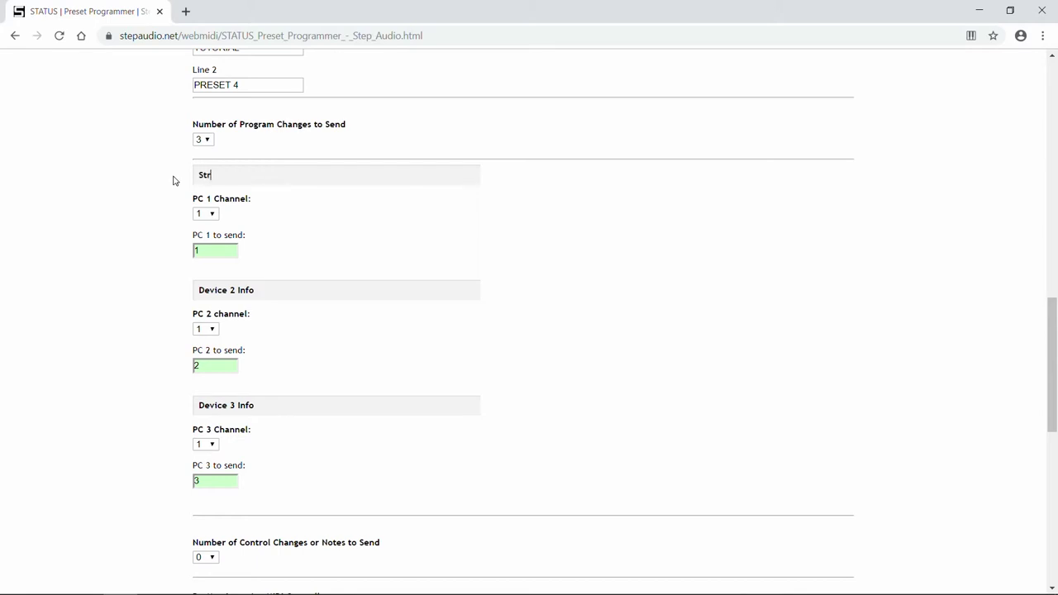
{"action": "type", "text": "ymon Timeline | Channel 2 |"}
{"action": "type", "text": "Defa"}
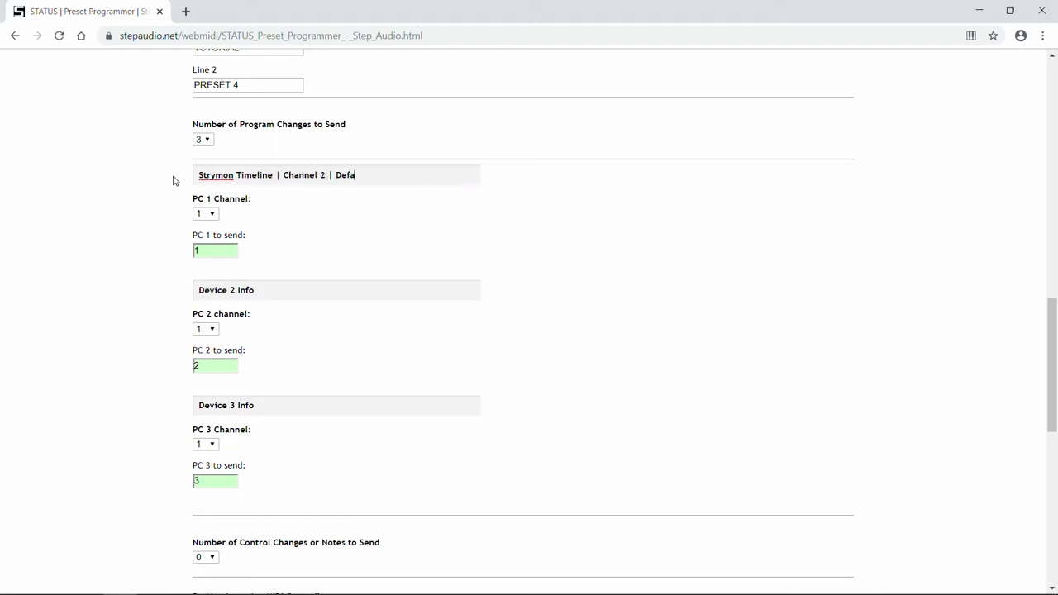
{"action": "type", "text": "ult 4, Bypass 5"}
Step: Set the first program change to channel 2 with program 4 to send
{"action": "left_click", "coordinate": [214, 216]}
{"action": "left_click", "coordinate": [206, 252]}
{"action": "left_click", "coordinate": [233, 250]}
{"action": "left_click", "coordinate": [233, 249]}
{"action": "left_click", "coordinate": [233, 248]}
{"action": "left_click", "coordinate": [232, 254]}
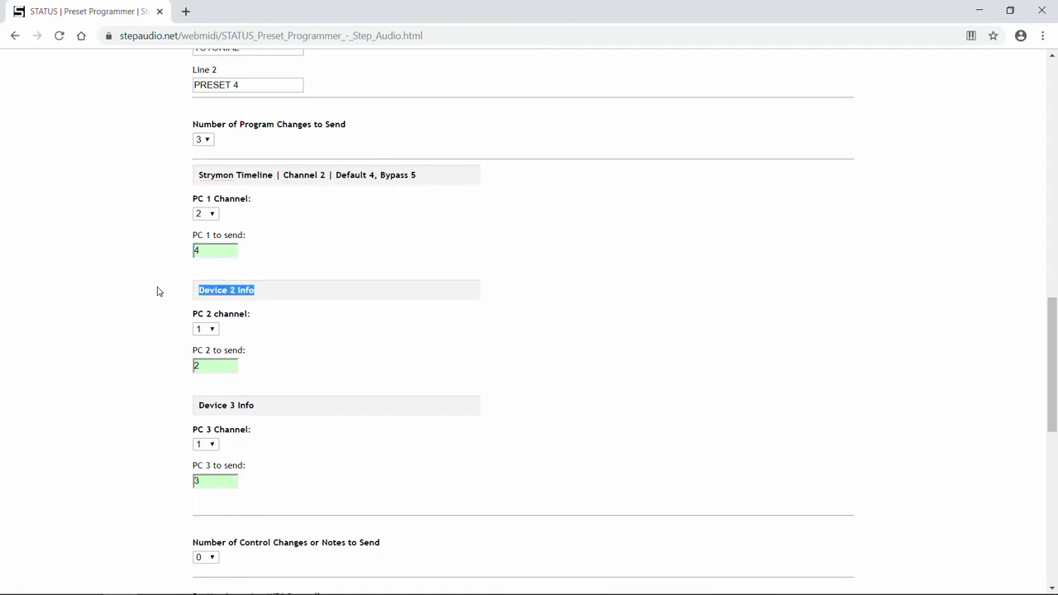
Step: Label the second device "Eventide Pitchfactor | Channel 3 | Default 6, Bypass 5" and set its program change to channel 3, program 5
{"action": "type", "text": "Eventide Pitchfactor "}
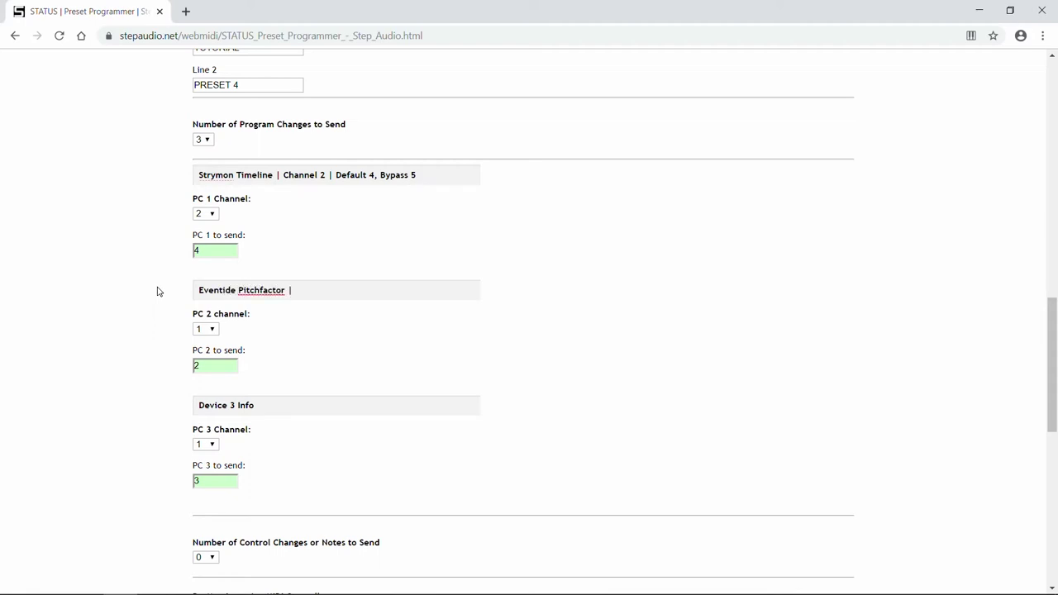
{"action": "type", "text": "| Channel 3 | Default 6, Bypass 5"}
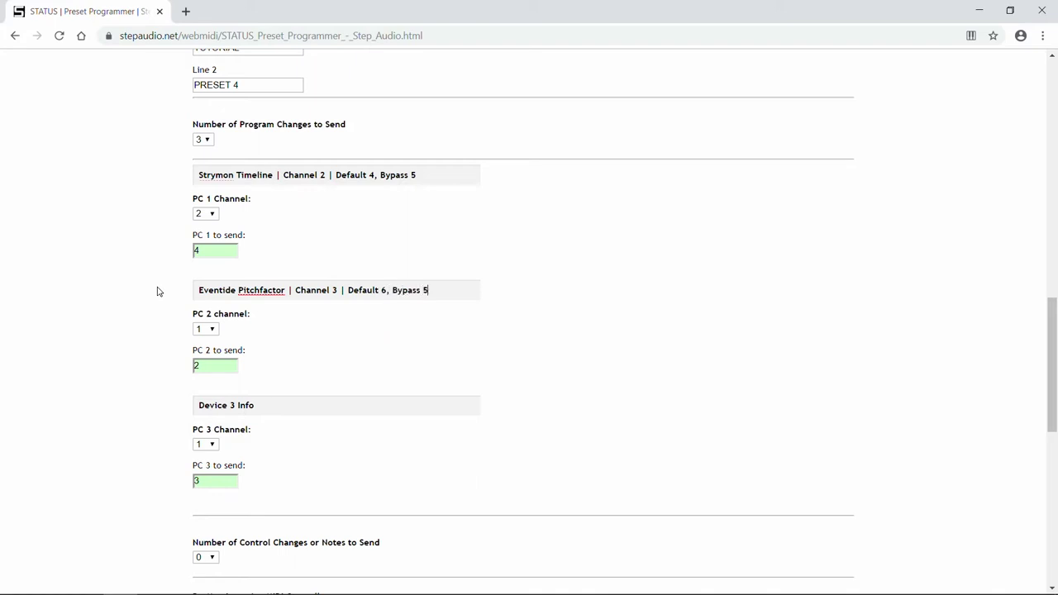
{"action": "left_click", "coordinate": [210, 329]}
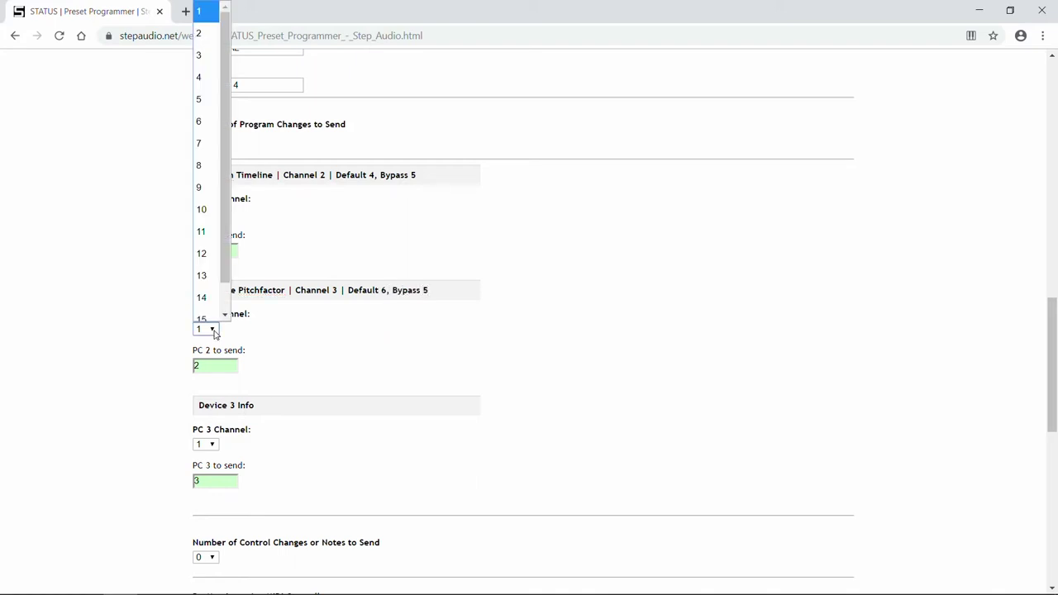
{"action": "left_click", "coordinate": [212, 57]}
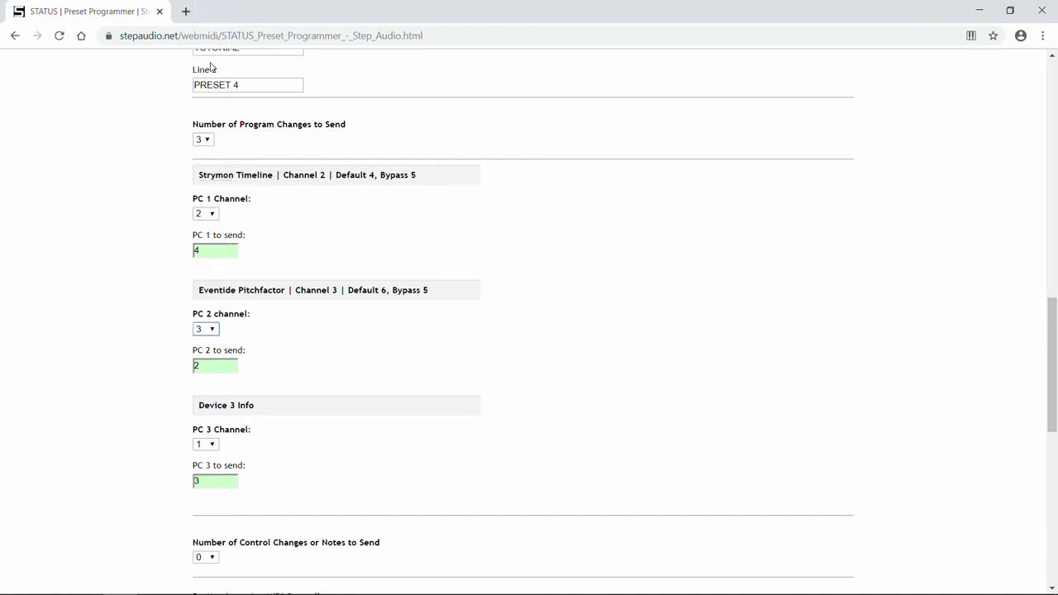
{"action": "left_click", "coordinate": [232, 365]}
{"action": "left_click", "coordinate": [233, 365]}
{"action": "left_click", "coordinate": [233, 364]}
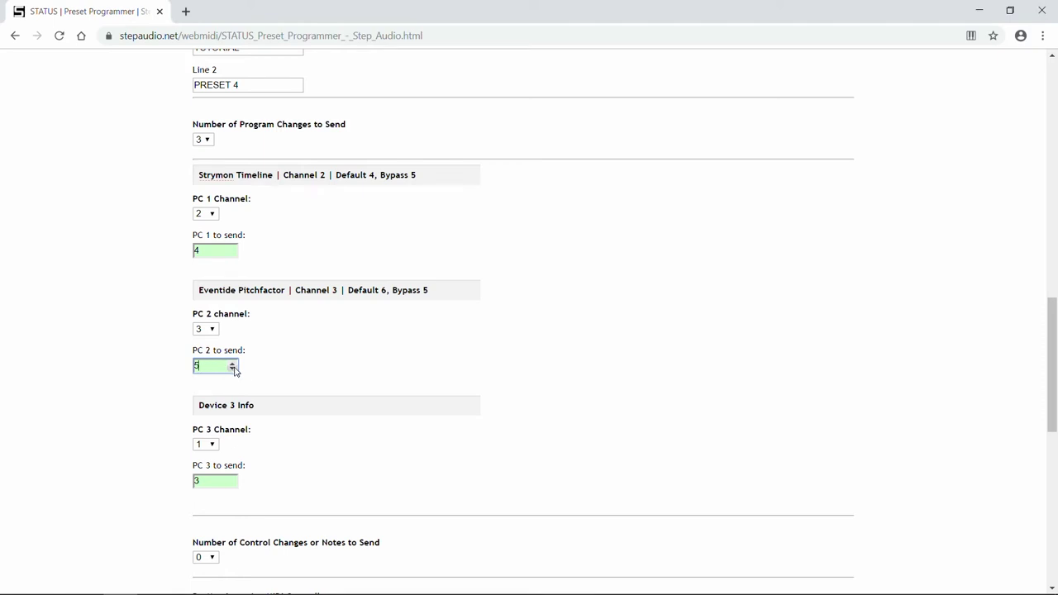
Step: Label the third device "Meris Hedra | Channel 4 | Default 2, Bypass 5" and set its program change to channel 4, program 2
{"action": "left_click_drag", "start_coordinate": [272, 400], "coordinate": [87, 401]}
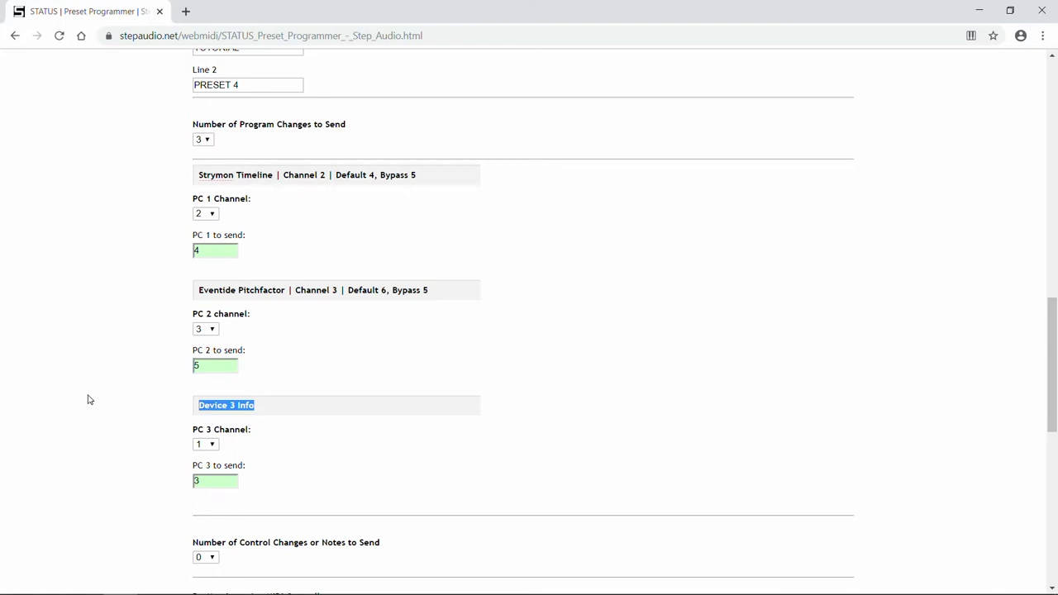
{"action": "type", "text": "Meris "}
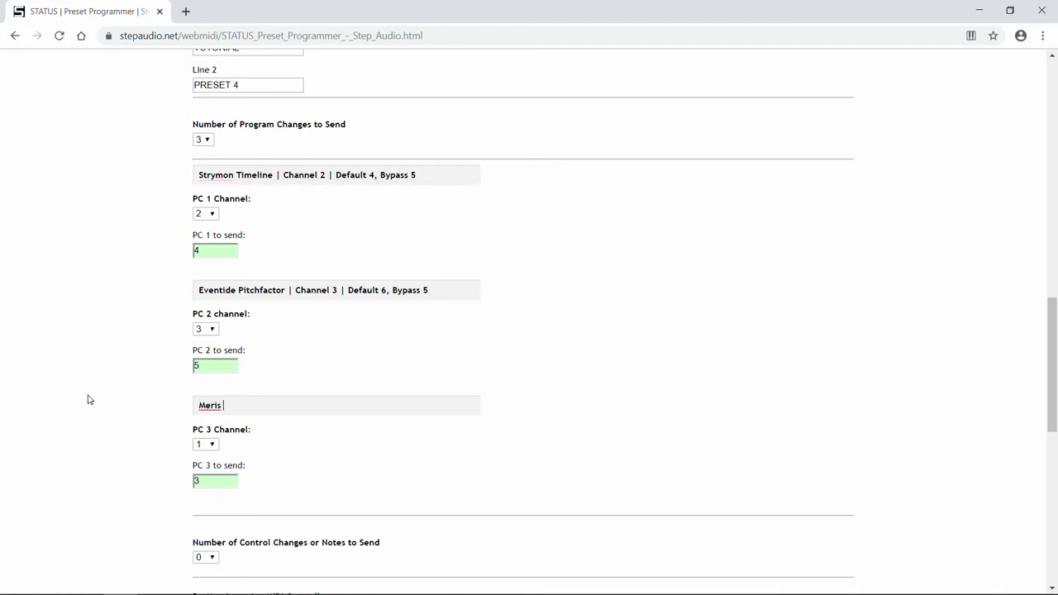
{"action": "type", "text": "Hedra | Channel 4 | Default 2, Bypass 5"}
{"action": "left_click", "coordinate": [205, 444]}
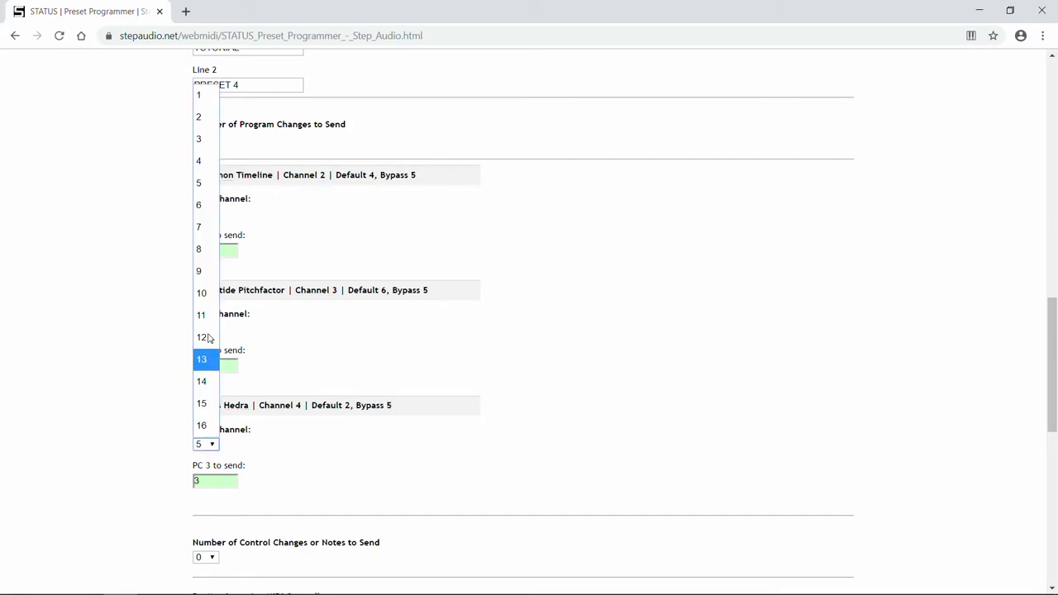
{"action": "left_click", "coordinate": [207, 169]}
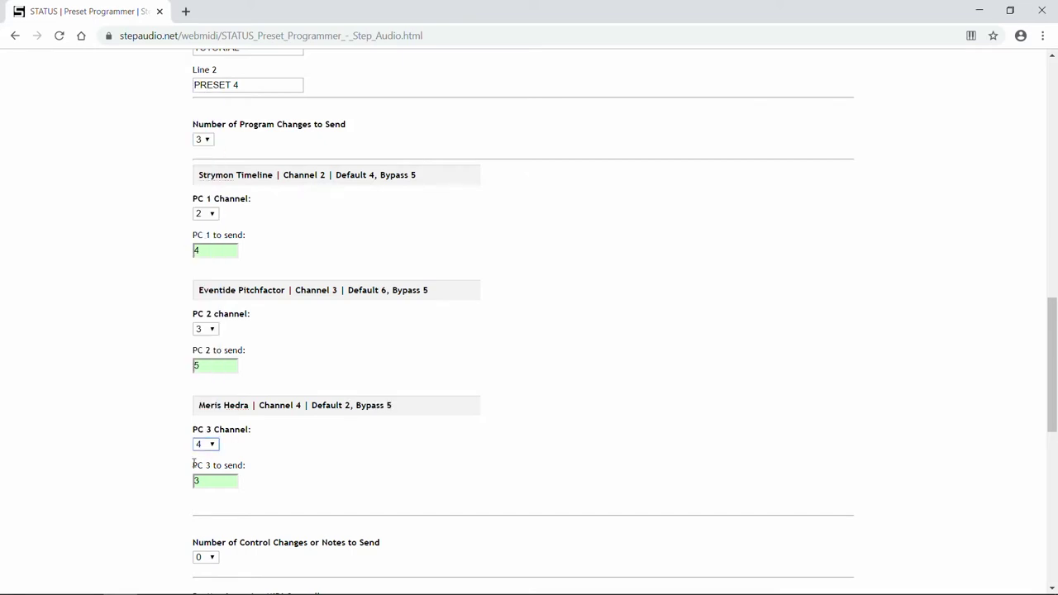
{"action": "mouse_move", "coordinate": [231, 481]}
{"action": "left_click", "coordinate": [232, 486]}
Step: Set the number of control changes or notes to send to 2
{"action": "scroll", "coordinate": [96, 375], "scroll_direction": "down", "scroll_amount": 4}
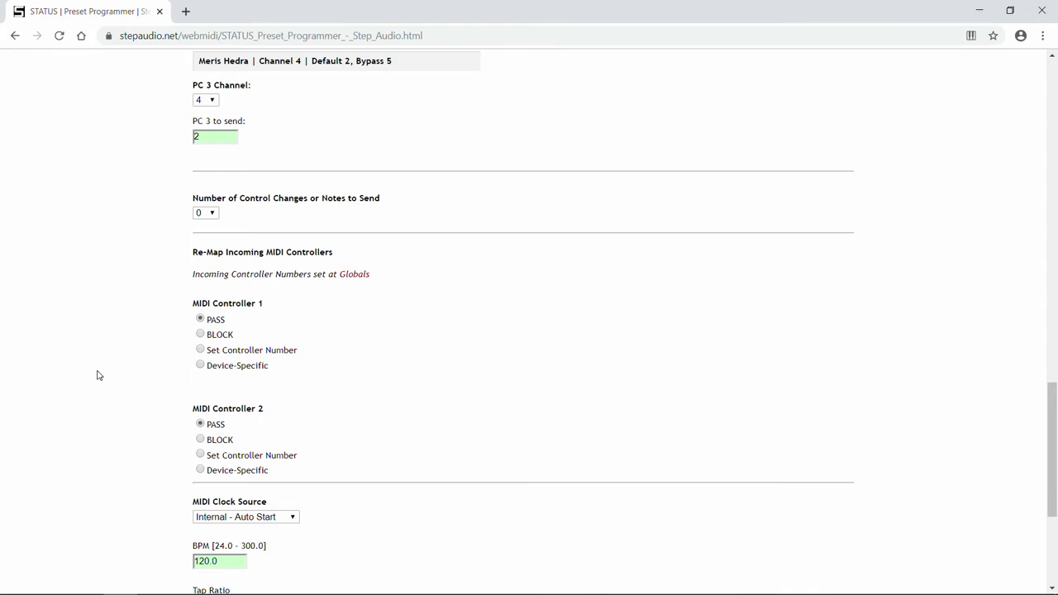
{"action": "left_click", "coordinate": [211, 216]}
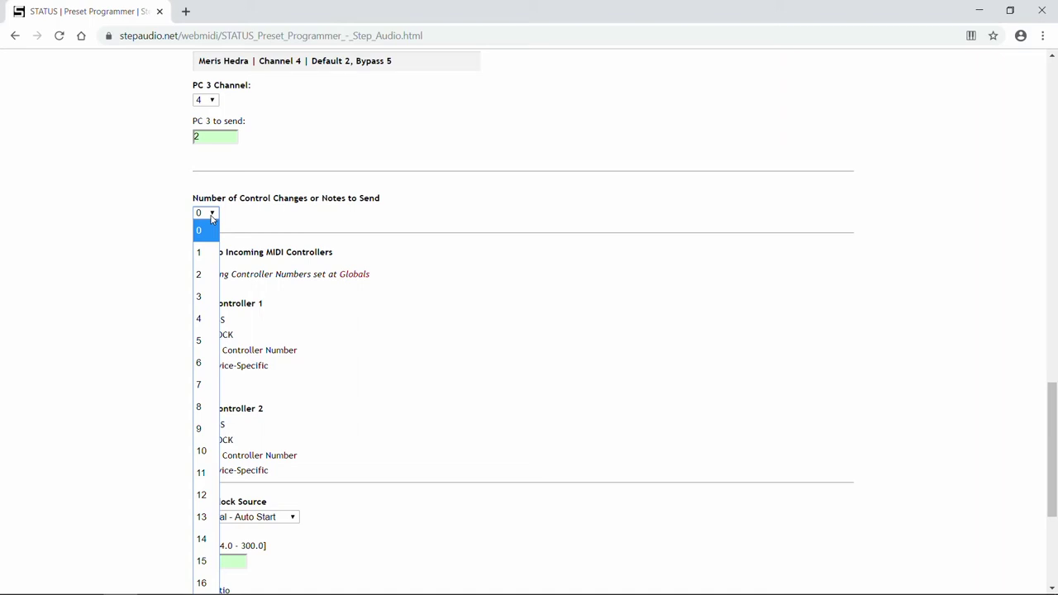
{"action": "left_click", "coordinate": [205, 276]}
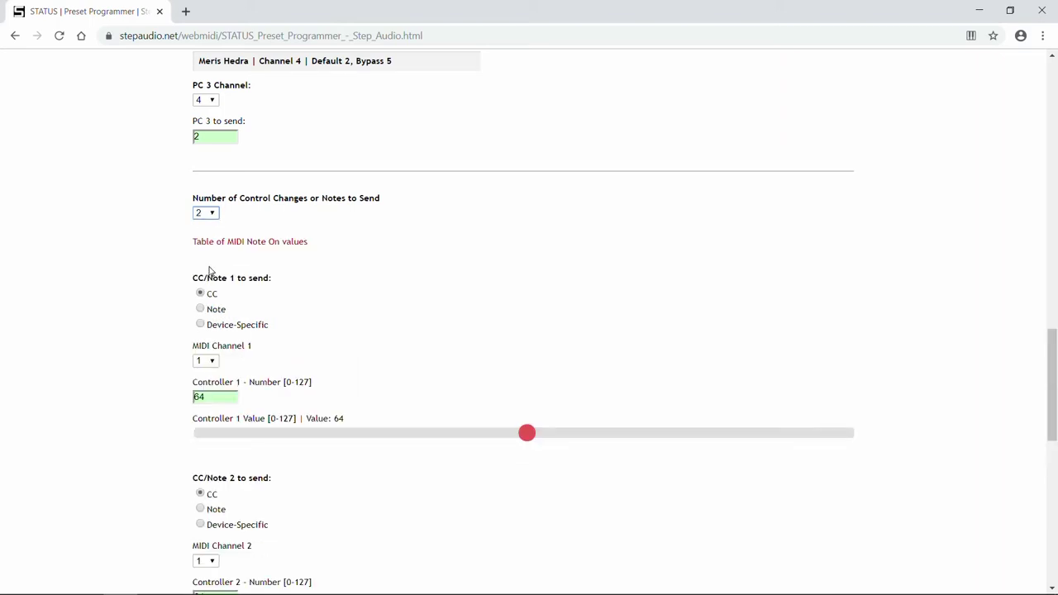
Step: Try the Note type for the first CC/Note message and consult the table of MIDI Note On values
{"action": "scroll", "coordinate": [209, 273], "scroll_direction": "down", "scroll_amount": 1}
{"action": "scroll", "coordinate": [209, 270], "scroll_direction": "down", "scroll_amount": 1}
{"action": "scroll", "coordinate": [209, 269], "scroll_direction": "up", "scroll_amount": 1}
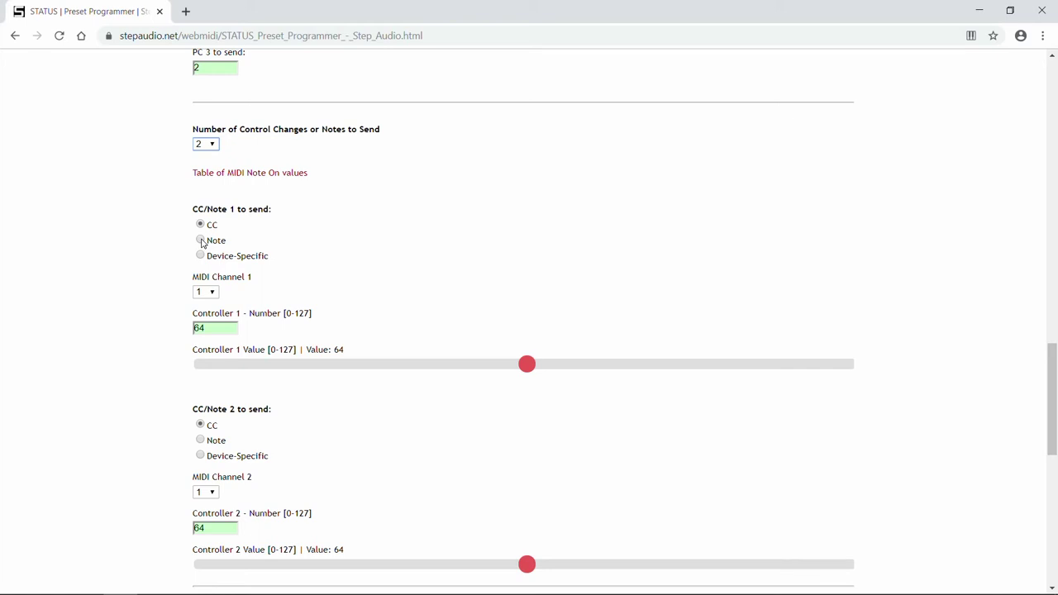
{"action": "left_click", "coordinate": [201, 240]}
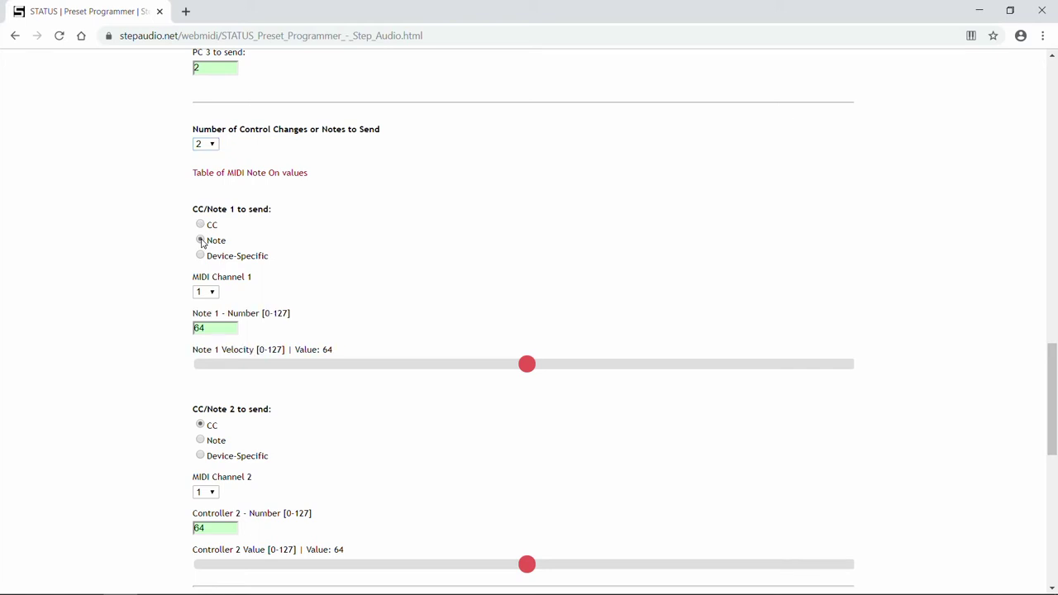
{"action": "left_click", "coordinate": [237, 176]}
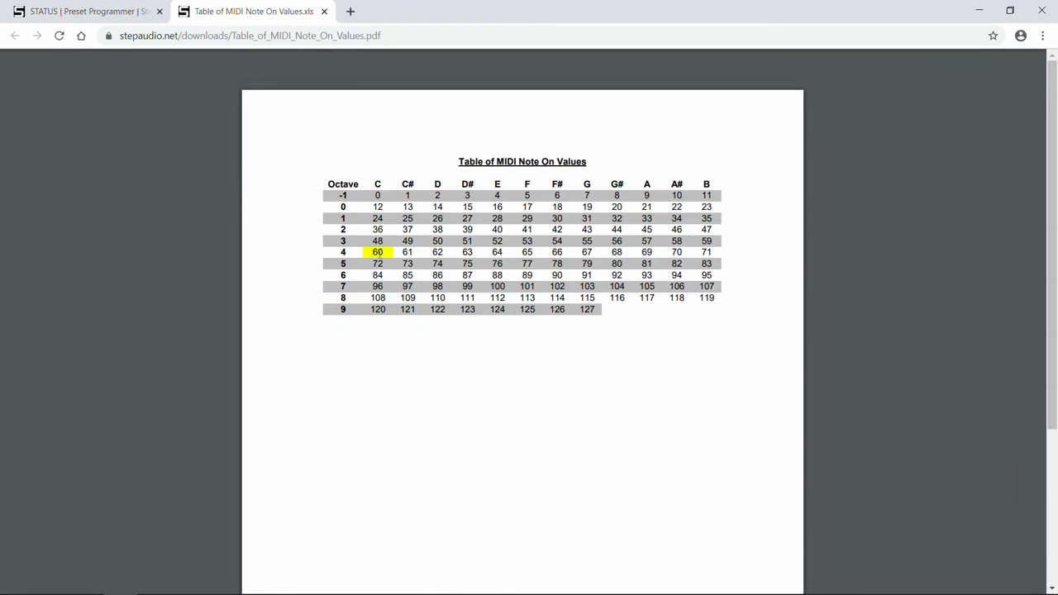
{"action": "left_click", "coordinate": [323, 12]}
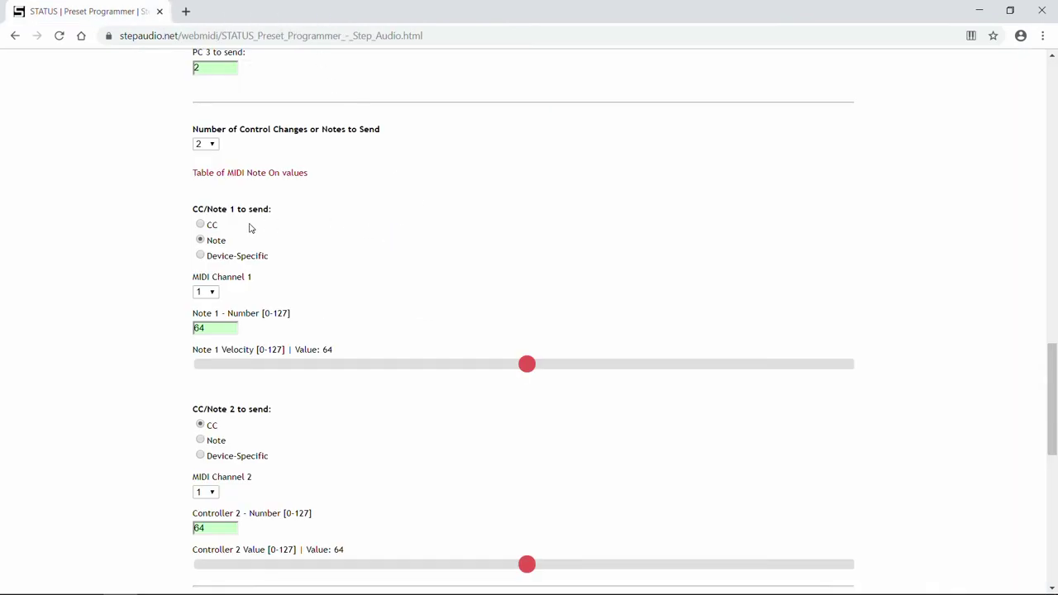
Step: Make the first CC/Note message device-specific, targeting the KNOB - Mix parameter of the Strymon TimeLine
{"action": "left_click", "coordinate": [200, 256]}
{"action": "scroll", "coordinate": [200, 261], "scroll_direction": "down", "scroll_amount": 2}
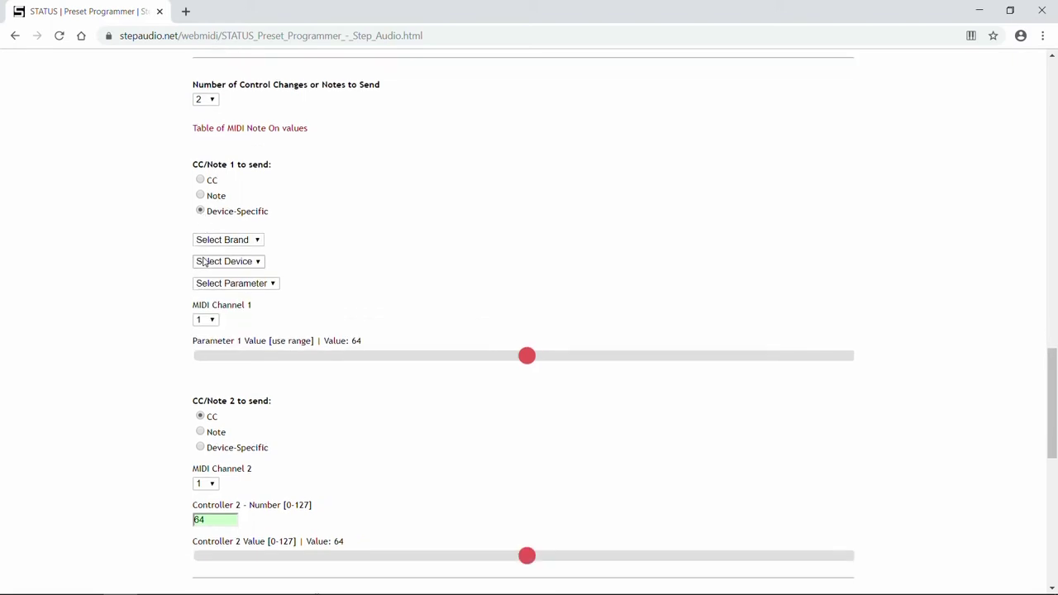
{"action": "left_click", "coordinate": [225, 216]}
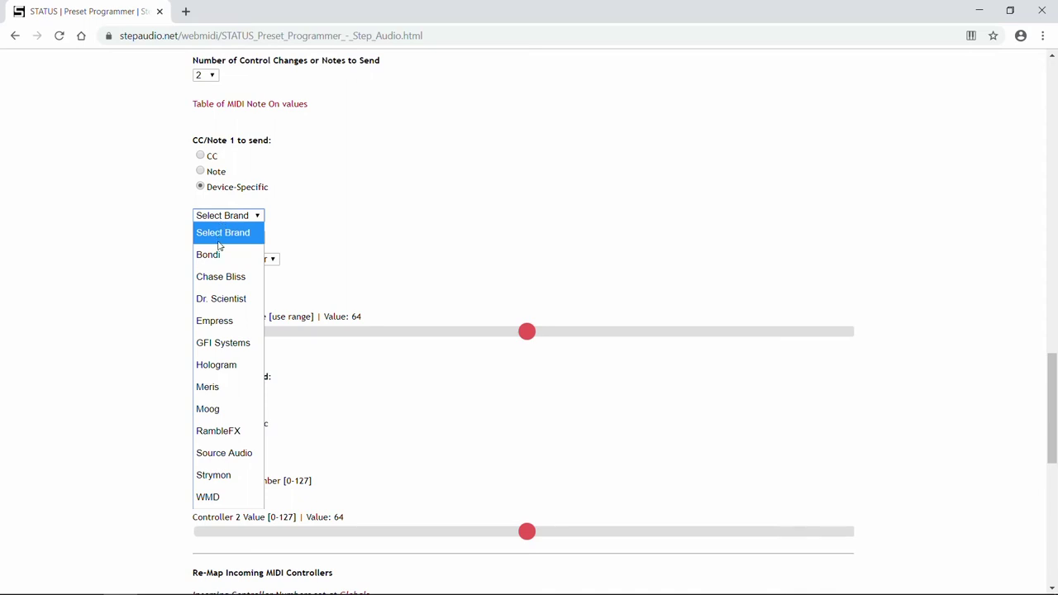
{"action": "left_click", "coordinate": [233, 476]}
{"action": "left_click", "coordinate": [244, 240]}
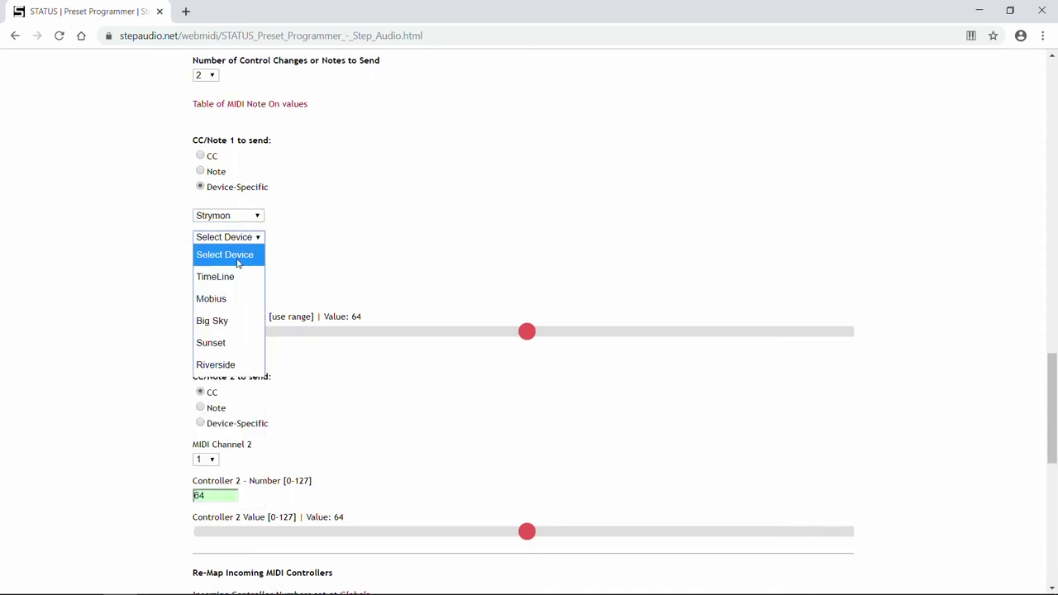
{"action": "left_click", "coordinate": [237, 276]}
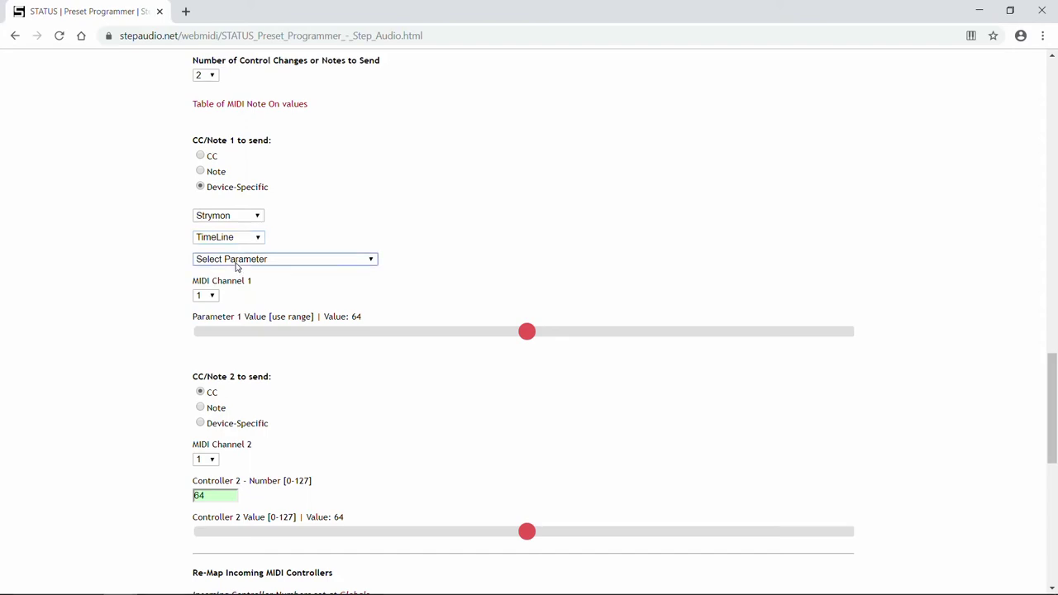
{"action": "left_click", "coordinate": [236, 261]}
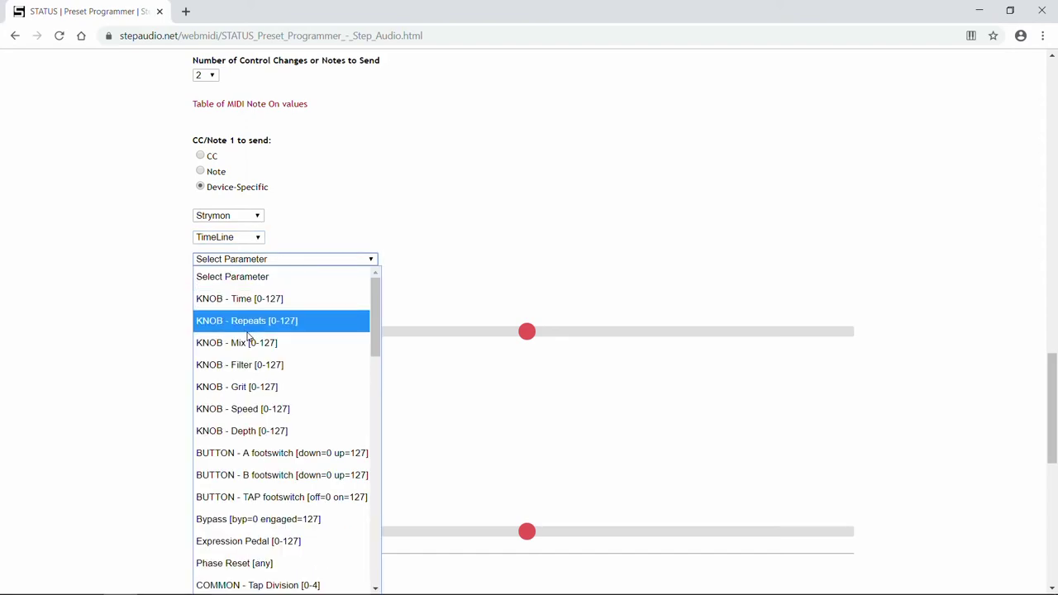
{"action": "scroll", "coordinate": [257, 364], "scroll_direction": "down", "scroll_amount": 10}
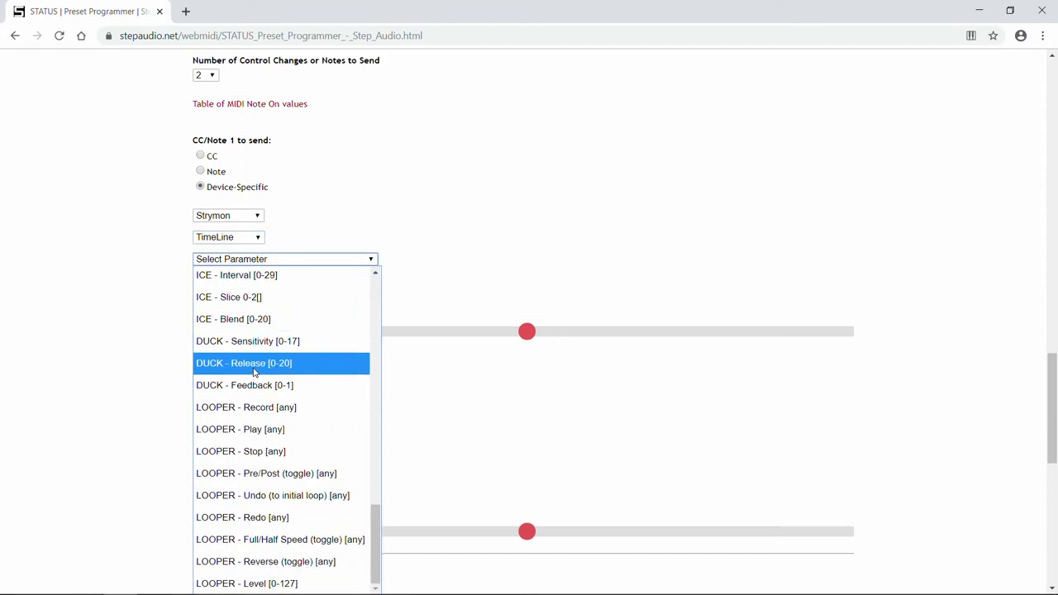
{"action": "scroll", "coordinate": [258, 379], "scroll_direction": "up", "scroll_amount": 3}
{"action": "scroll", "coordinate": [258, 379], "scroll_direction": "up", "scroll_amount": 10}
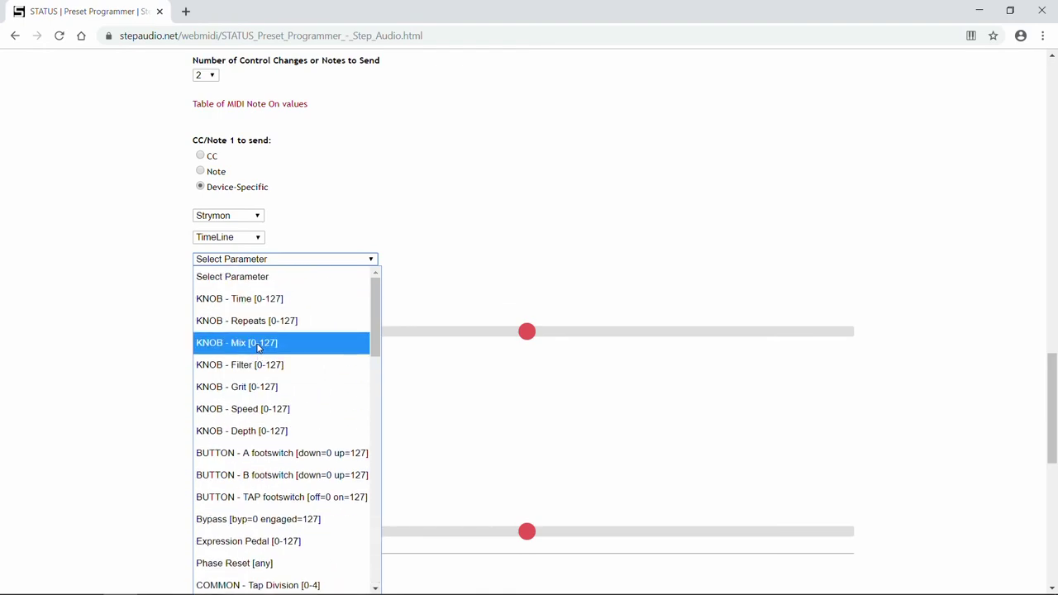
{"action": "left_click", "coordinate": [258, 347]}
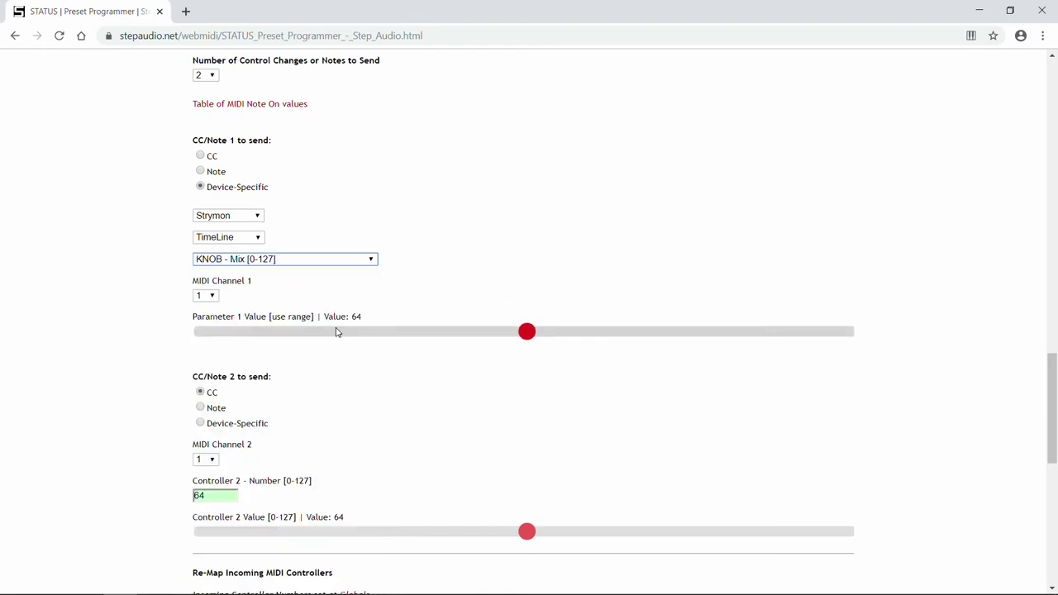
Step: Assign the TimeLine mix message to MIDI channel 2 and set its parameter value to 18
{"action": "left_click", "coordinate": [209, 297]}
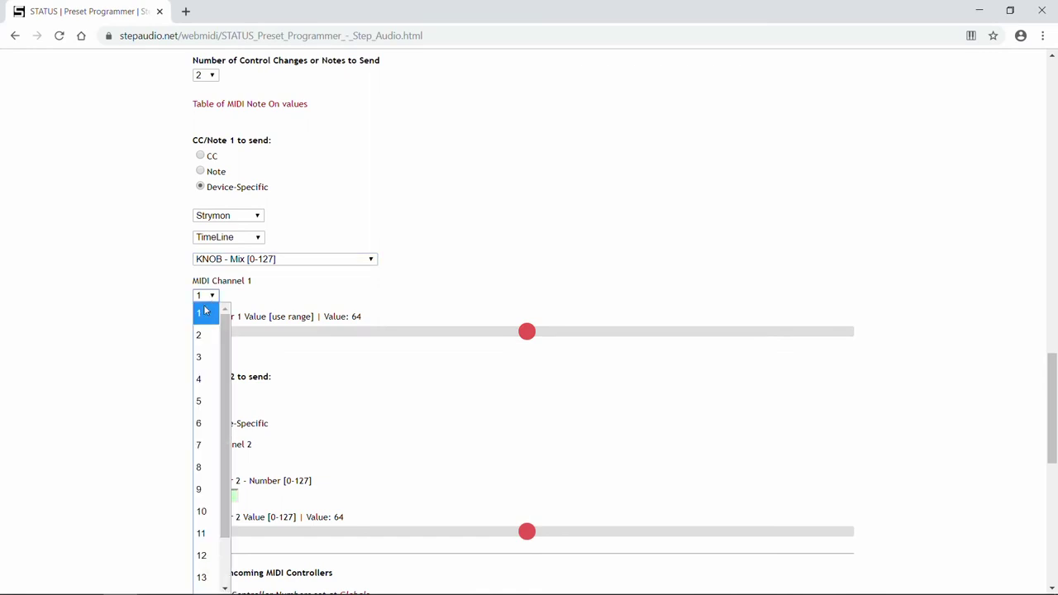
{"action": "left_click", "coordinate": [206, 335]}
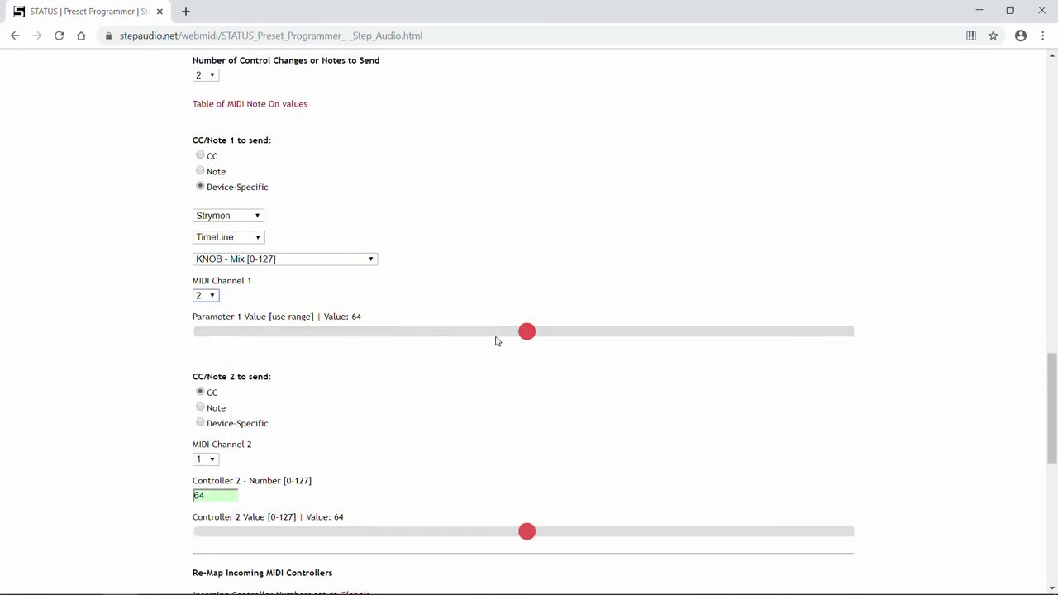
{"action": "left_click_drag", "start_coordinate": [528, 334], "coordinate": [296, 336]}
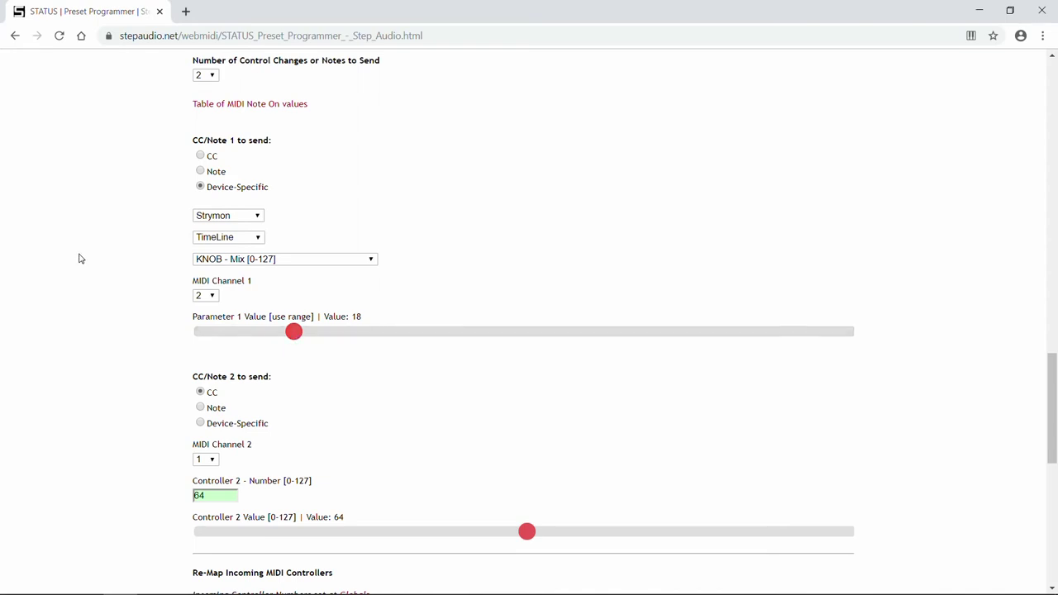
Step: Make the second CC/Note message device-specific, targeting the Mix parameter of the Meris Hedra Pitch Shifter
{"action": "scroll", "coordinate": [81, 257], "scroll_direction": "down", "scroll_amount": 3}
{"action": "scroll", "coordinate": [81, 258], "scroll_direction": "down", "scroll_amount": 1}
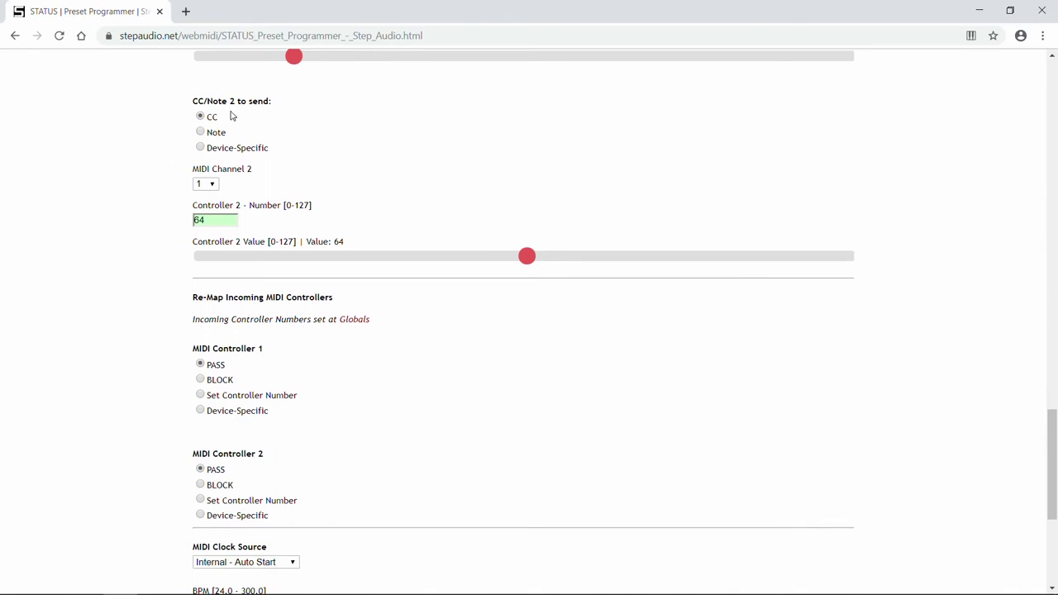
{"action": "left_click", "coordinate": [201, 147]}
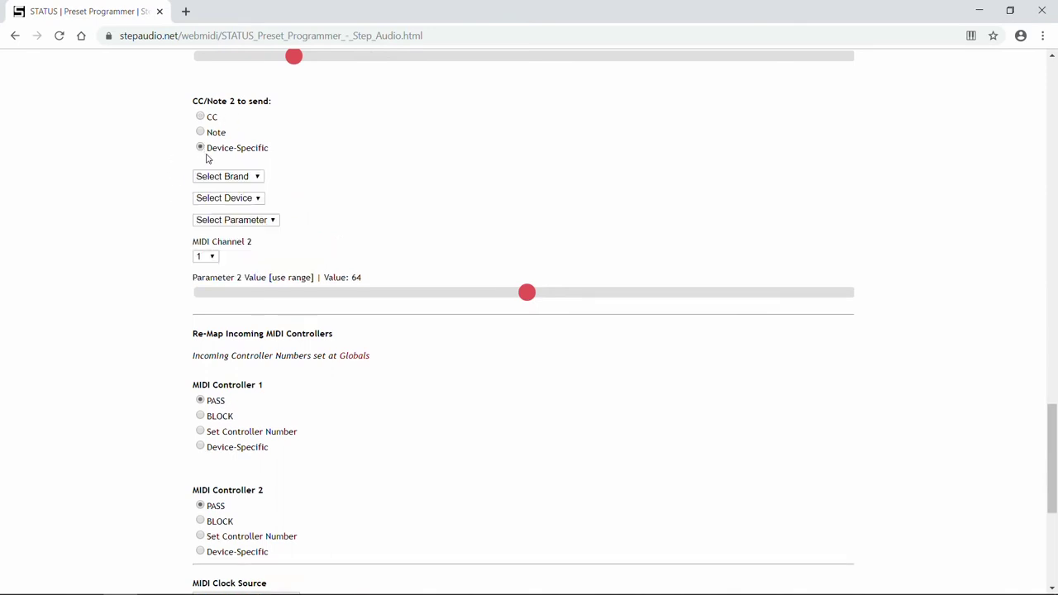
{"action": "left_click", "coordinate": [226, 177]}
{"action": "left_click", "coordinate": [225, 347]}
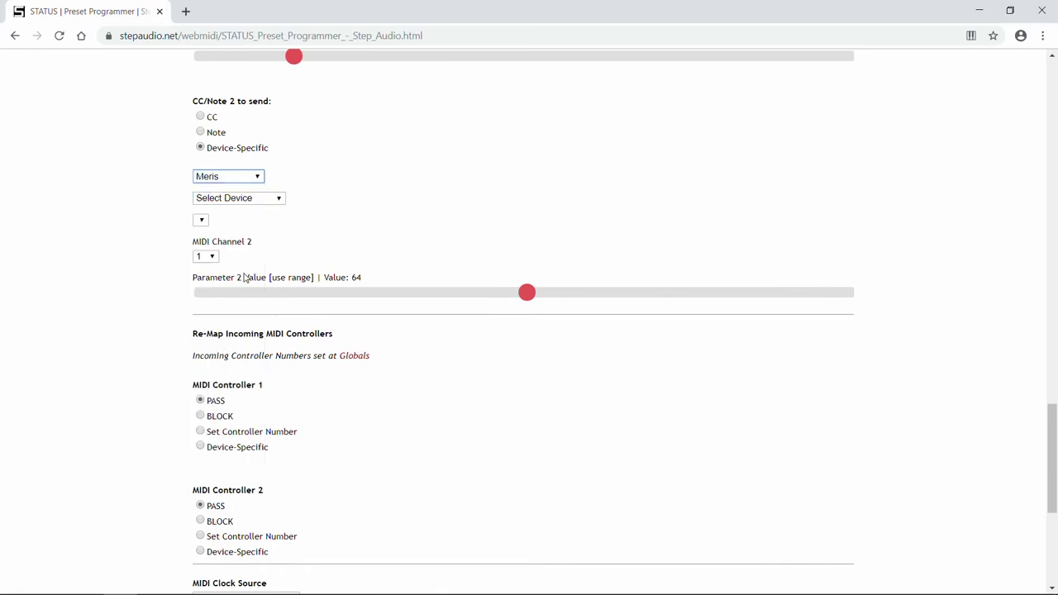
{"action": "left_click", "coordinate": [258, 201]}
{"action": "left_click", "coordinate": [259, 257]}
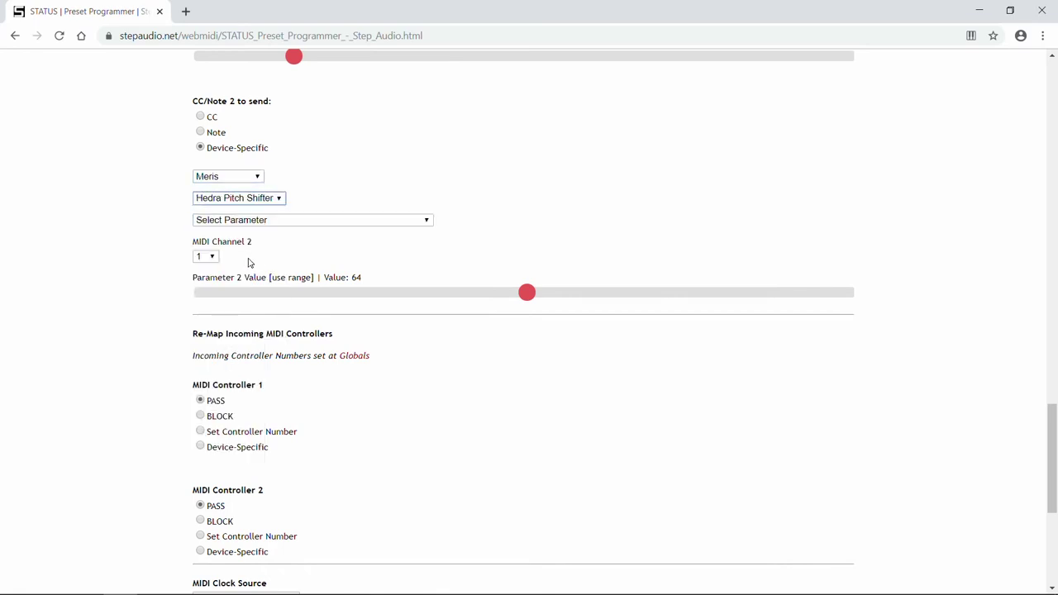
{"action": "left_click", "coordinate": [246, 220]}
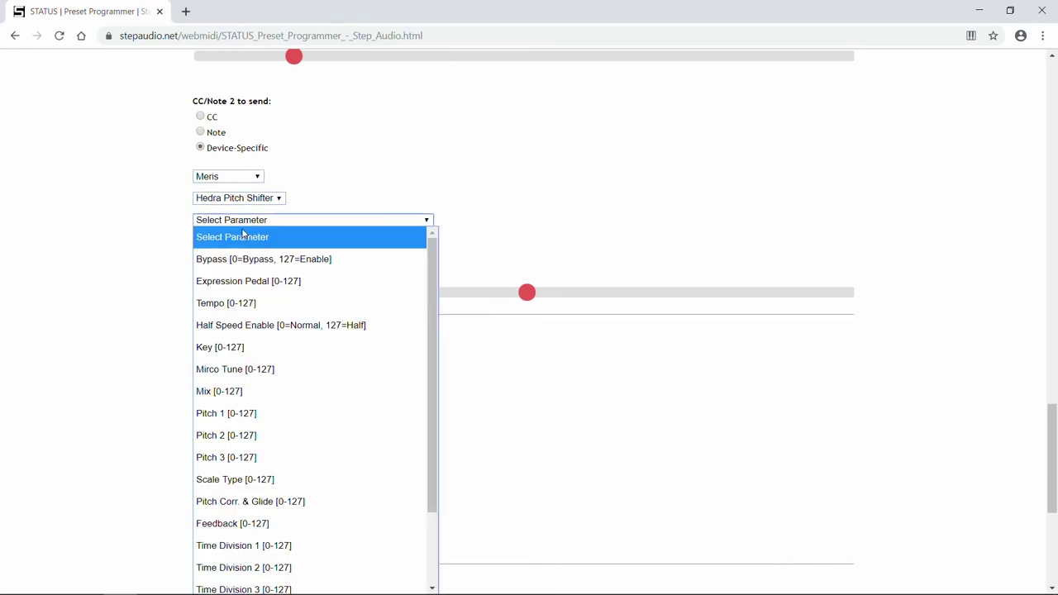
{"action": "left_click", "coordinate": [270, 389]}
Step: Assign the Hedra mix message to MIDI channel 4 and set its parameter value to 96
{"action": "left_click", "coordinate": [207, 256]}
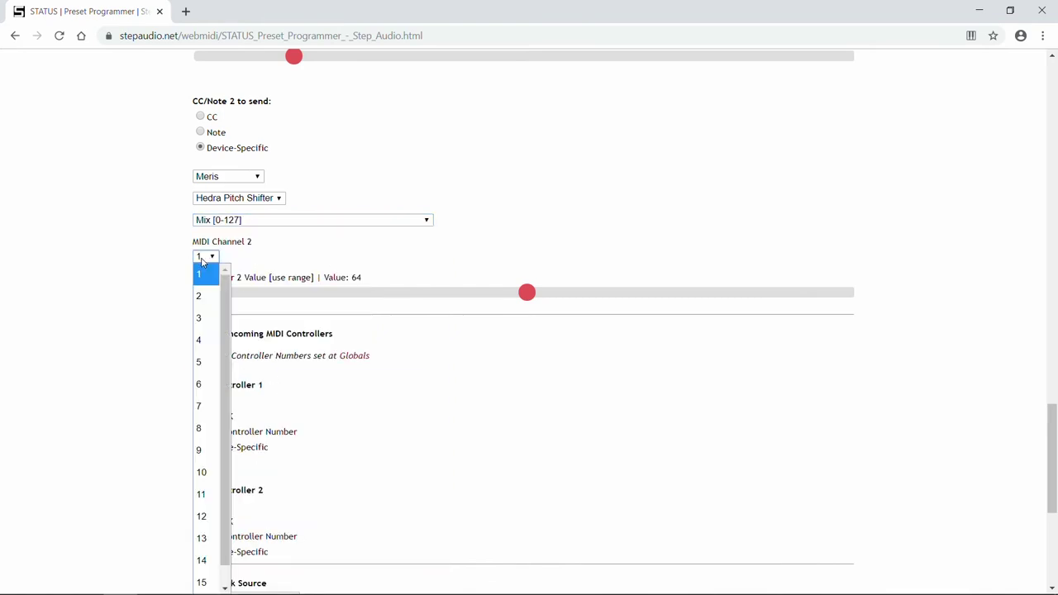
{"action": "left_click", "coordinate": [207, 340]}
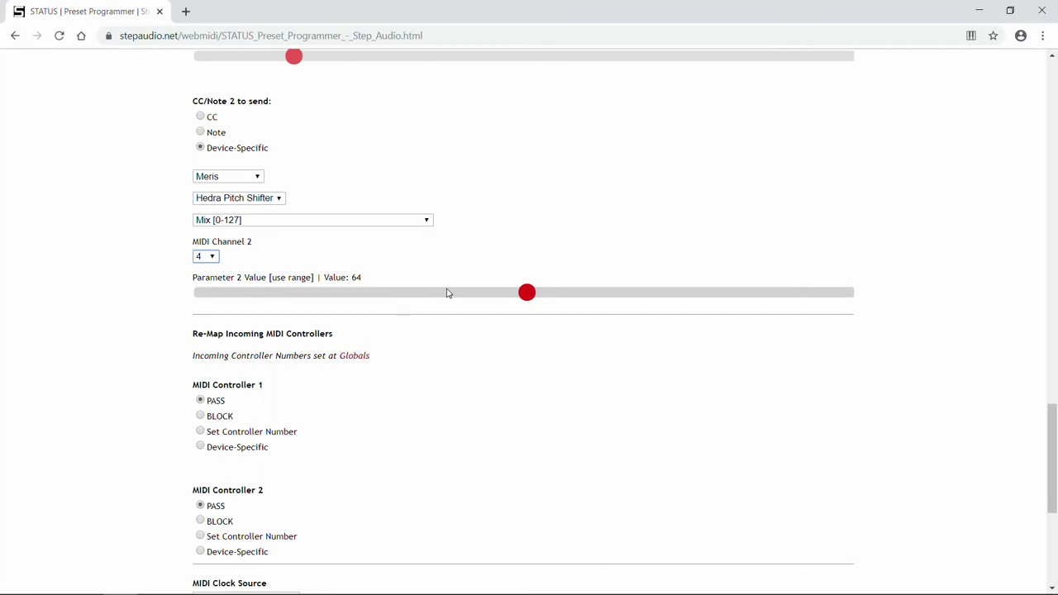
{"action": "left_click_drag", "start_coordinate": [527, 292], "coordinate": [689, 302]}
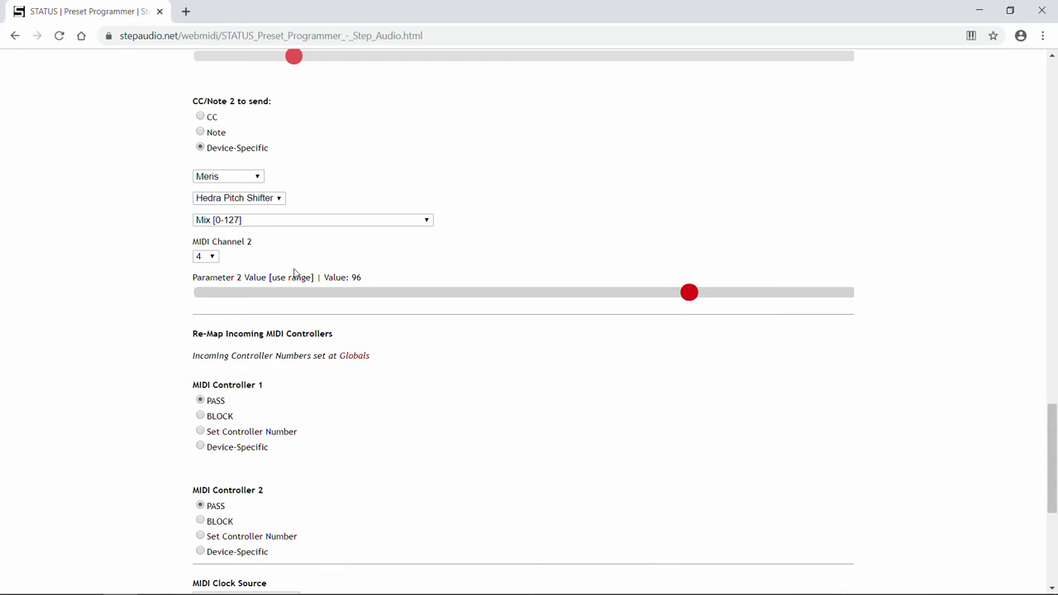
Step: Try blocking MIDI Controller 1 and re-mapping it to a new controller number
{"action": "left_click", "coordinate": [48, 177]}
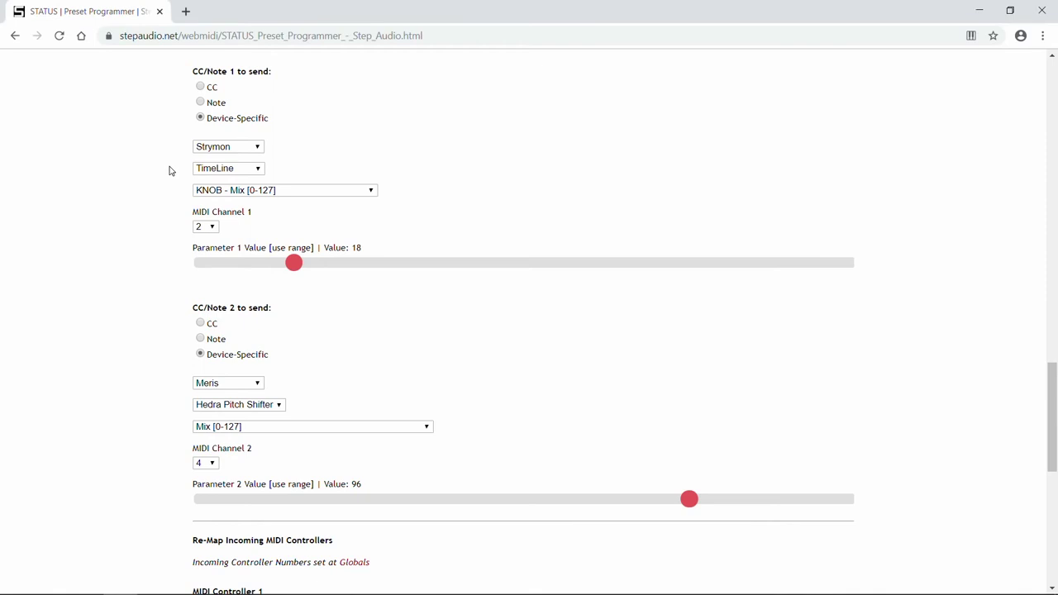
{"action": "scroll", "coordinate": [170, 170], "scroll_direction": "down", "scroll_amount": 4}
{"action": "scroll", "coordinate": [170, 170], "scroll_direction": "down", "scroll_amount": 2}
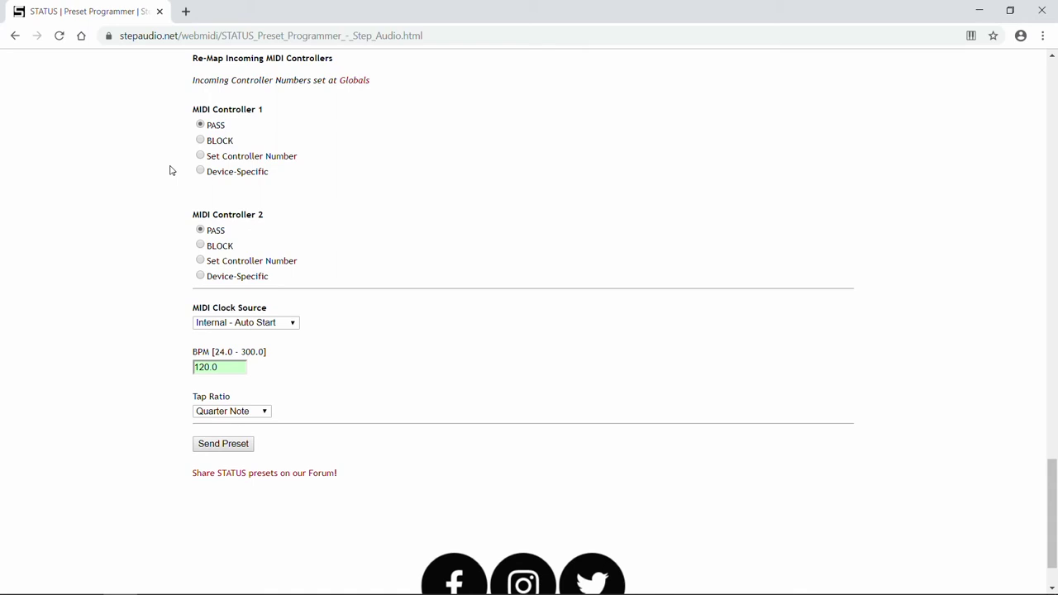
{"action": "left_click", "coordinate": [356, 81]}
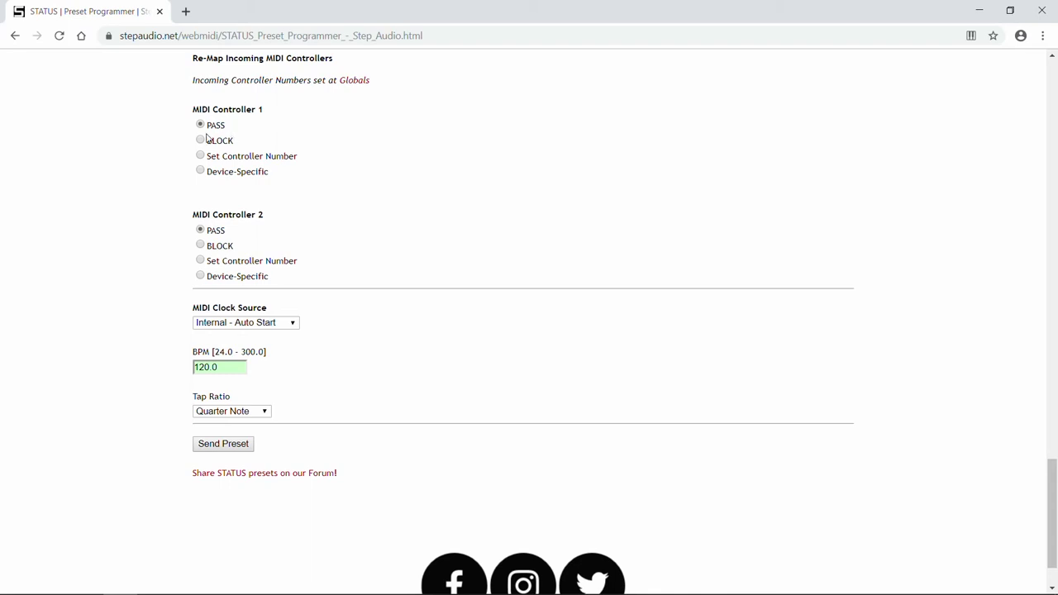
{"action": "left_click", "coordinate": [200, 140]}
{"action": "left_click", "coordinate": [200, 155]}
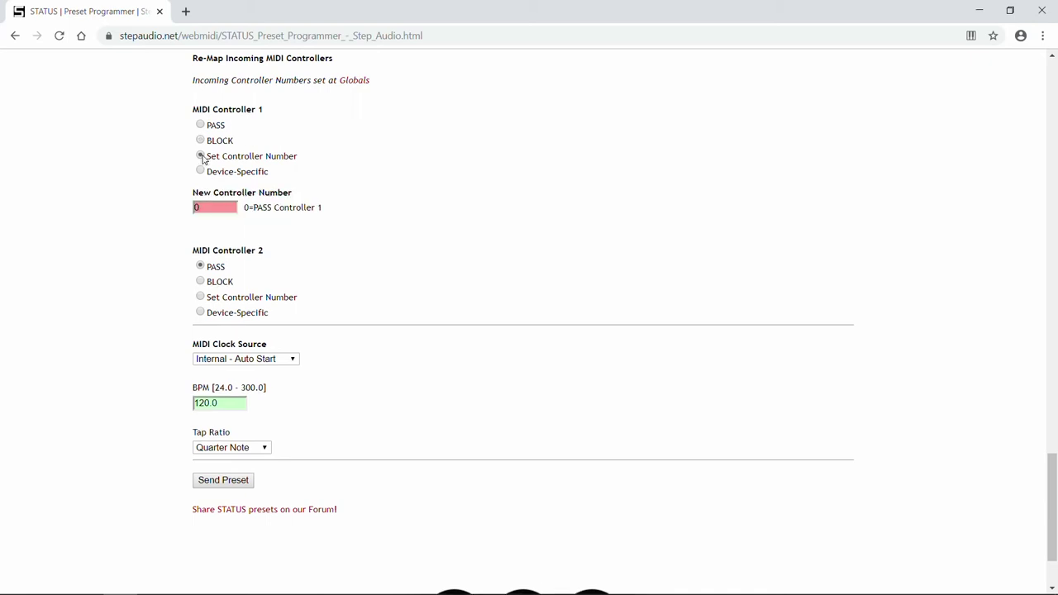
{"action": "left_click", "coordinate": [233, 208]}
{"action": "left_click", "coordinate": [233, 206]}
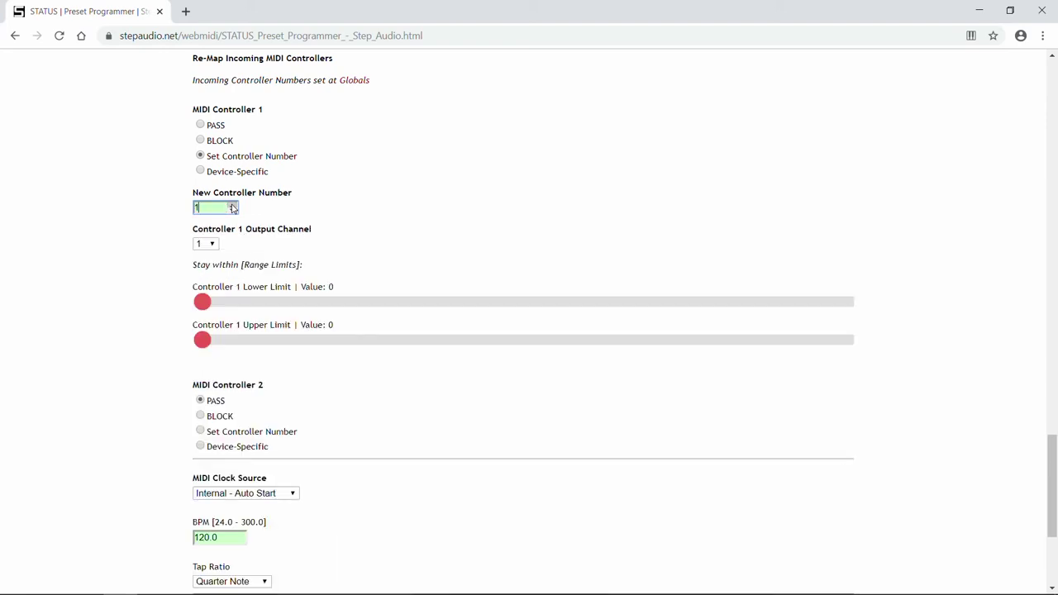
{"action": "left_click", "coordinate": [233, 206]}
{"action": "left_click", "coordinate": [233, 206]}
{"action": "left_click", "coordinate": [233, 206]}
{"action": "left_click", "coordinate": [233, 206]}
{"action": "left_click", "coordinate": [233, 206]}
{"action": "left_click", "coordinate": [233, 206]}
{"action": "left_click", "coordinate": [233, 206]}
{"action": "left_click", "coordinate": [233, 206]}
{"action": "left_click", "coordinate": [233, 206]}
{"action": "left_click", "coordinate": [234, 206]}
{"action": "left_click", "coordinate": [233, 206]}
{"action": "left_click", "coordinate": [233, 206]}
Step: Re-map MIDI Controller 1 as device-specific to the KNOB - Time parameter of the Strymon TimeLine
{"action": "left_click", "coordinate": [201, 171]}
{"action": "left_click", "coordinate": [223, 200]}
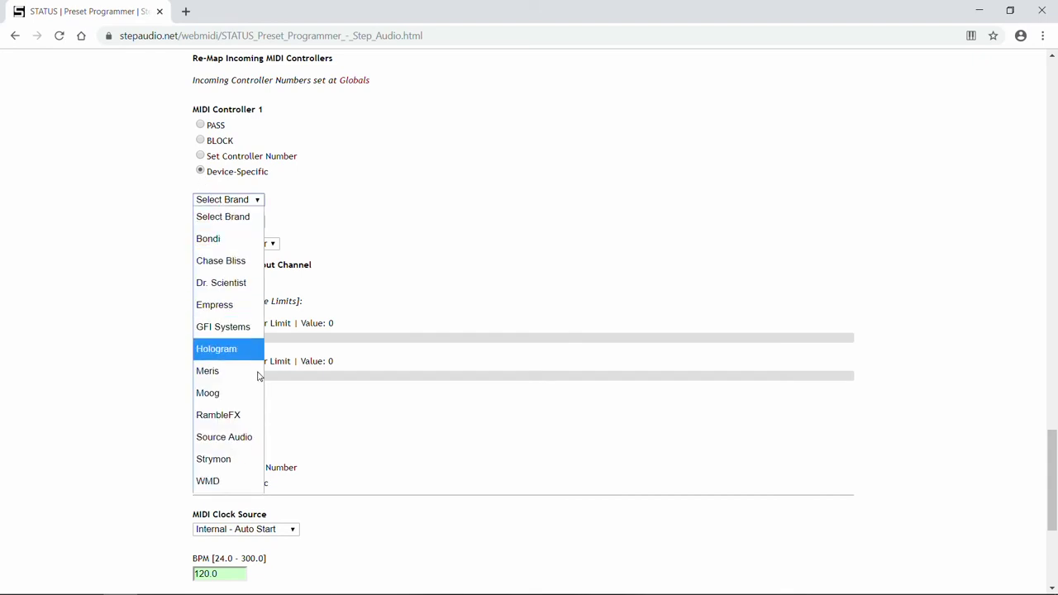
{"action": "left_click", "coordinate": [236, 457]}
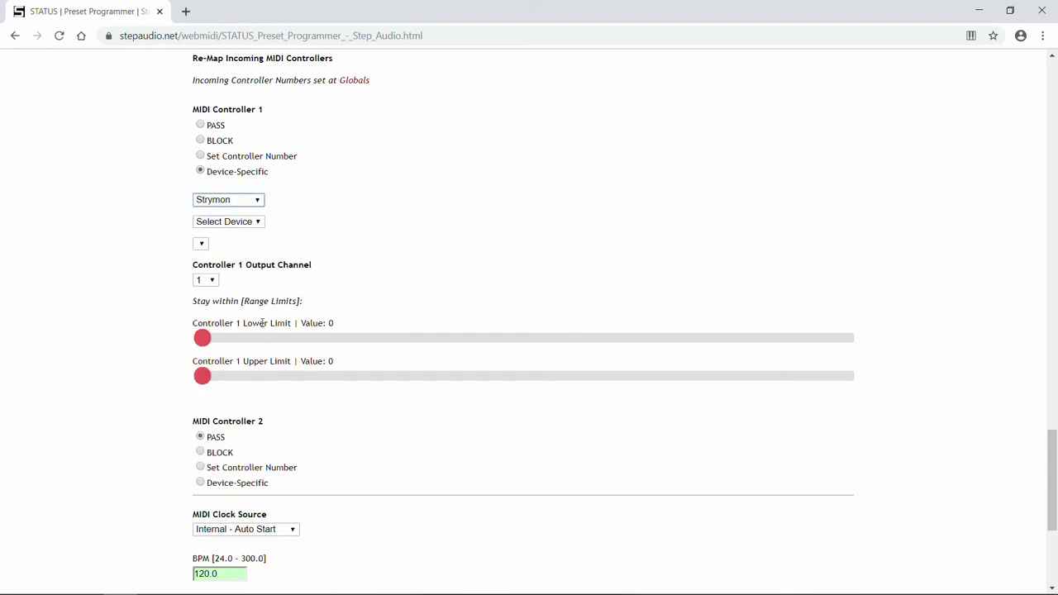
{"action": "left_click", "coordinate": [248, 222]}
{"action": "left_click", "coordinate": [244, 258]}
{"action": "left_click", "coordinate": [253, 243]}
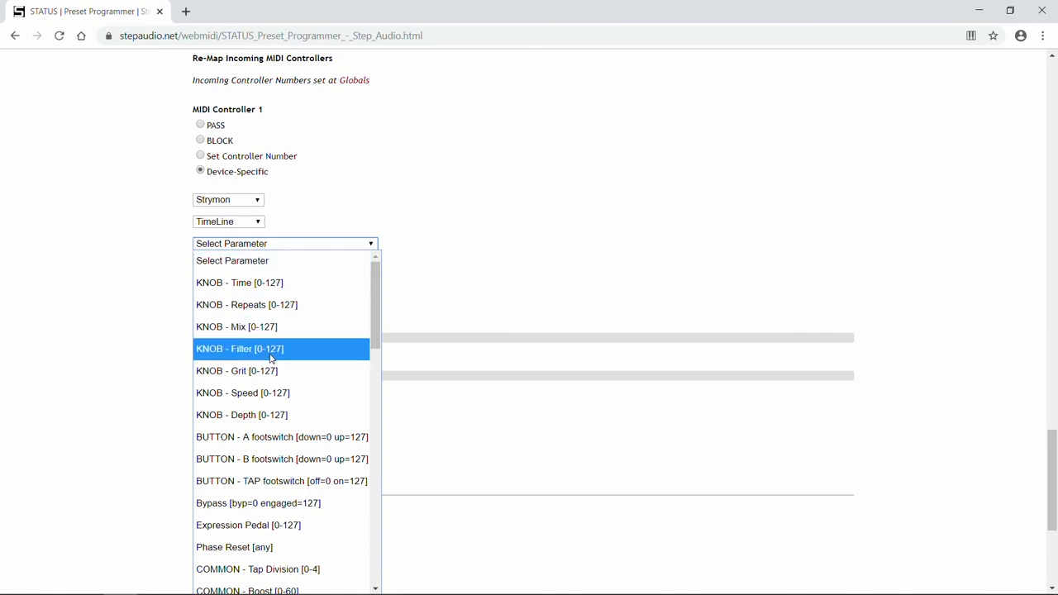
{"action": "left_click", "coordinate": [258, 284]}
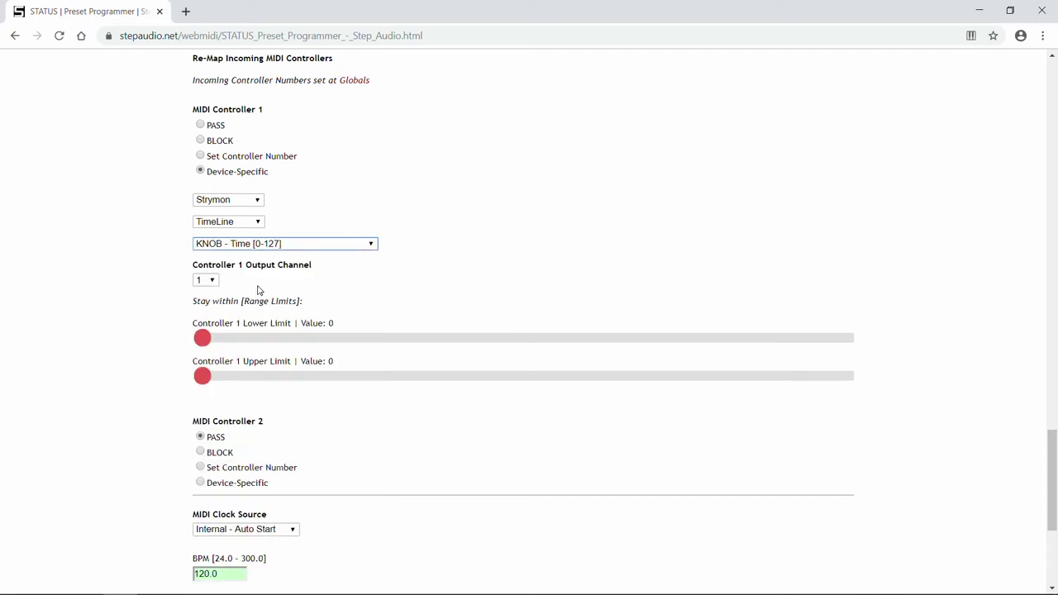
Step: Set Controller 1's output channel to 2, with a lower limit of 100 and an upper limit of 120
{"action": "left_click", "coordinate": [207, 281]}
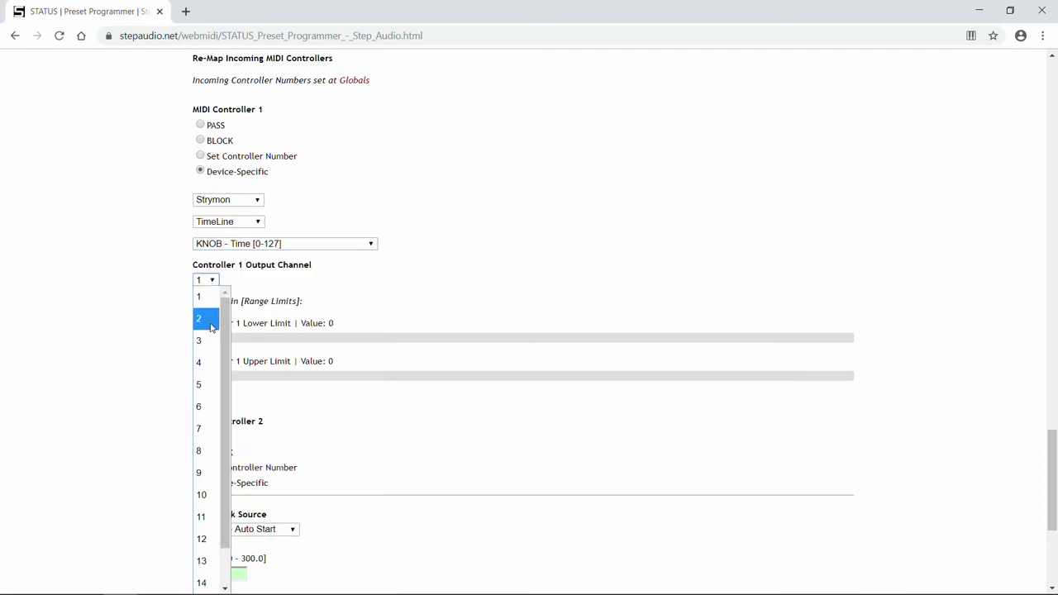
{"action": "left_click", "coordinate": [212, 322]}
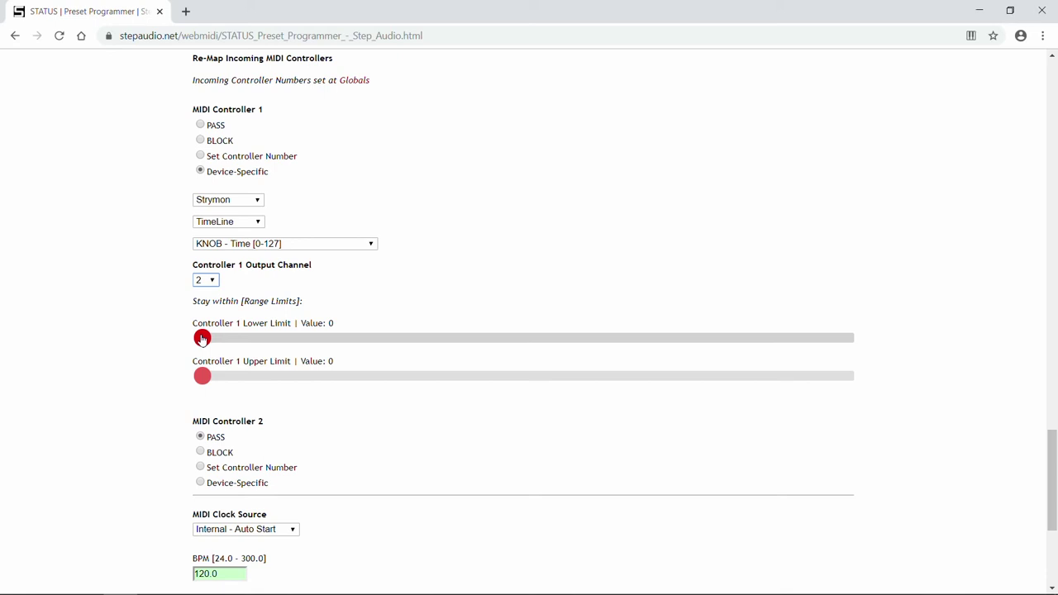
{"action": "left_click_drag", "start_coordinate": [202, 339], "coordinate": [712, 371]}
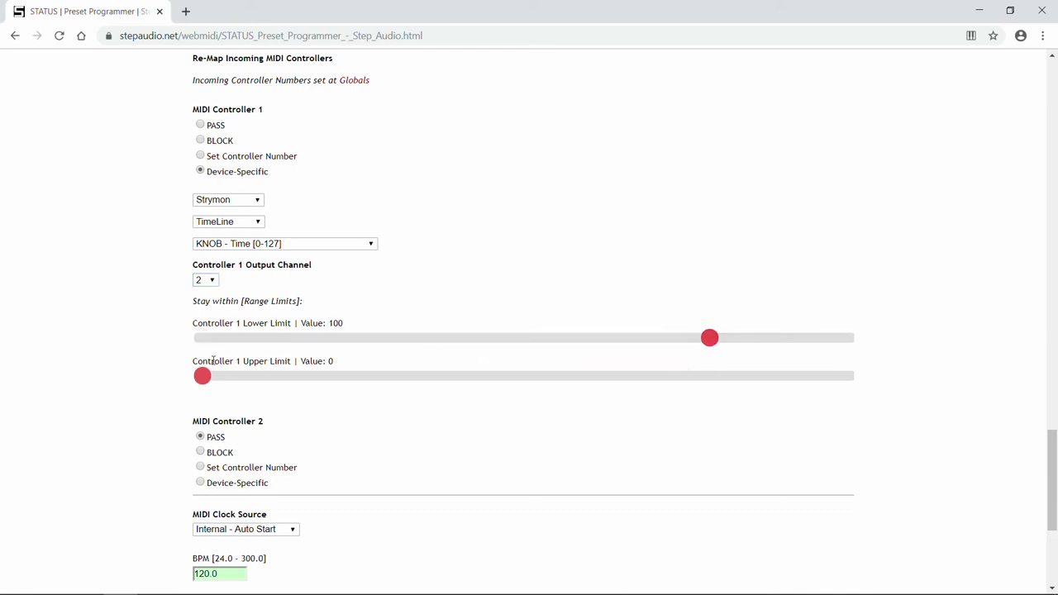
{"action": "left_click_drag", "start_coordinate": [203, 380], "coordinate": [816, 391]}
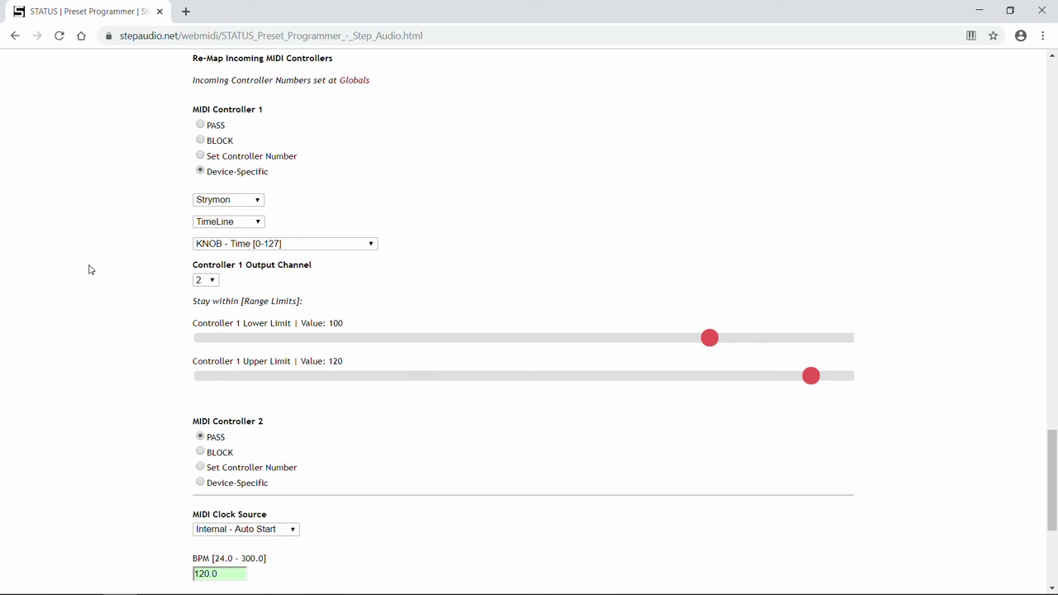
Step: Re-map MIDI Controller 2 as device-specific to the Pitch 1 parameter of the Meris Hedra Pitch Shifter
{"action": "scroll", "coordinate": [91, 269], "scroll_direction": "down", "scroll_amount": 3}
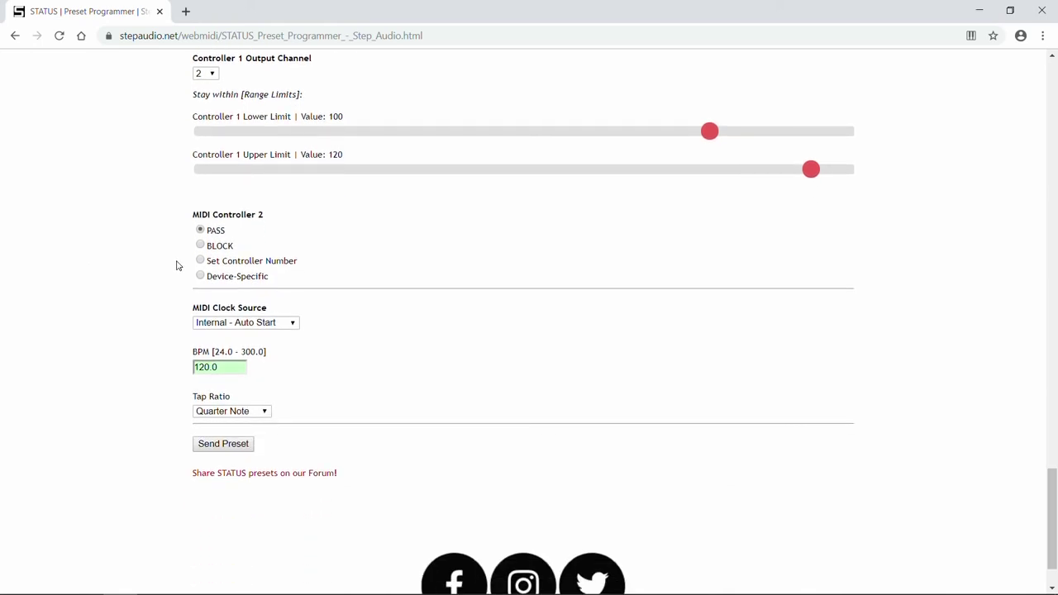
{"action": "left_click", "coordinate": [200, 275]}
{"action": "scroll", "coordinate": [223, 263], "scroll_direction": "down", "scroll_amount": 1}
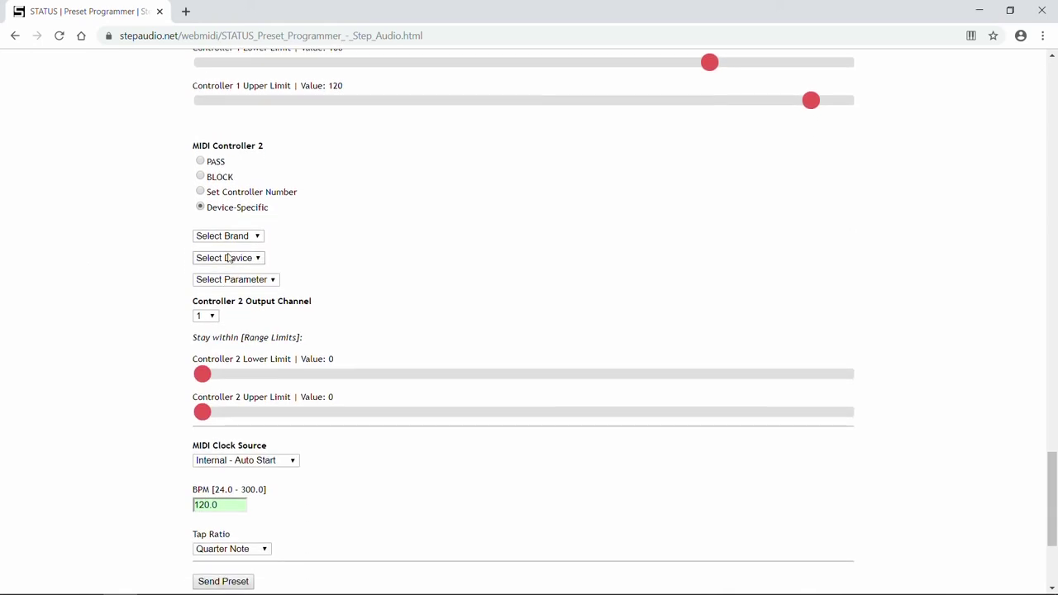
{"action": "left_click", "coordinate": [232, 236]}
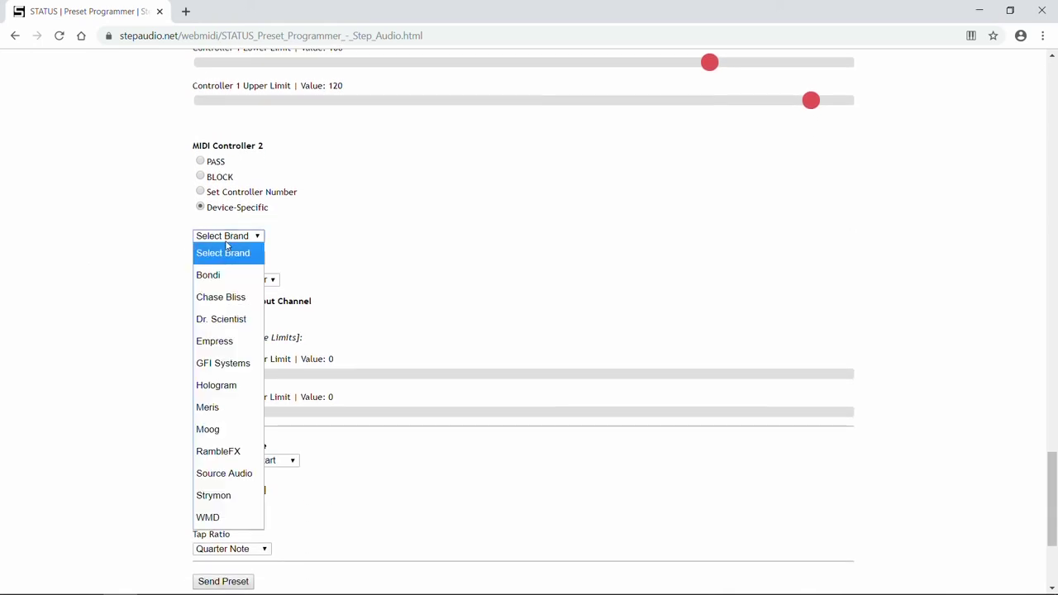
{"action": "left_click", "coordinate": [223, 409]}
{"action": "left_click", "coordinate": [242, 259]}
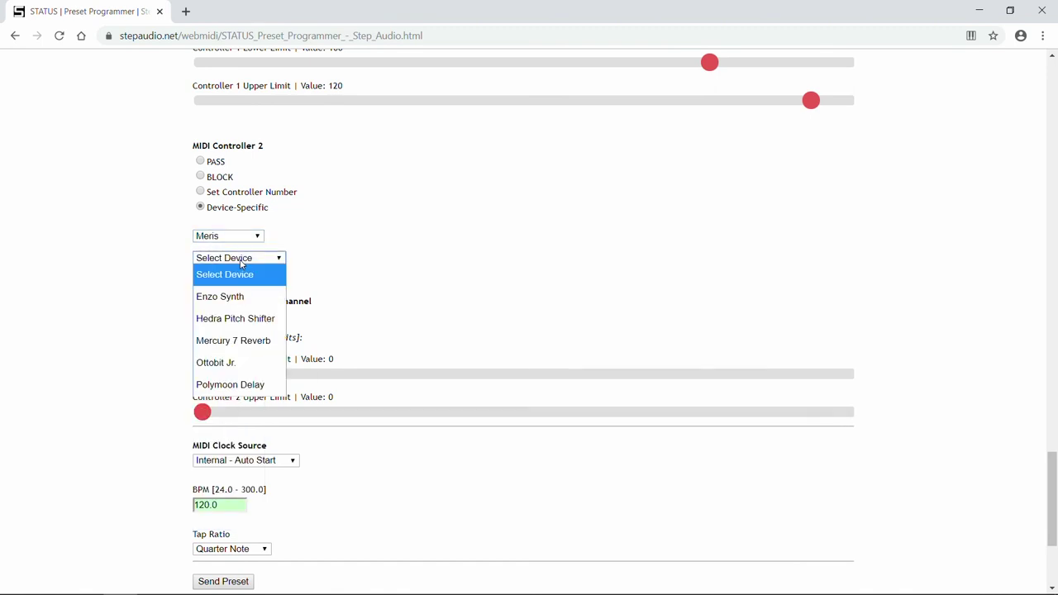
{"action": "left_click", "coordinate": [251, 320]}
{"action": "left_click", "coordinate": [244, 286]}
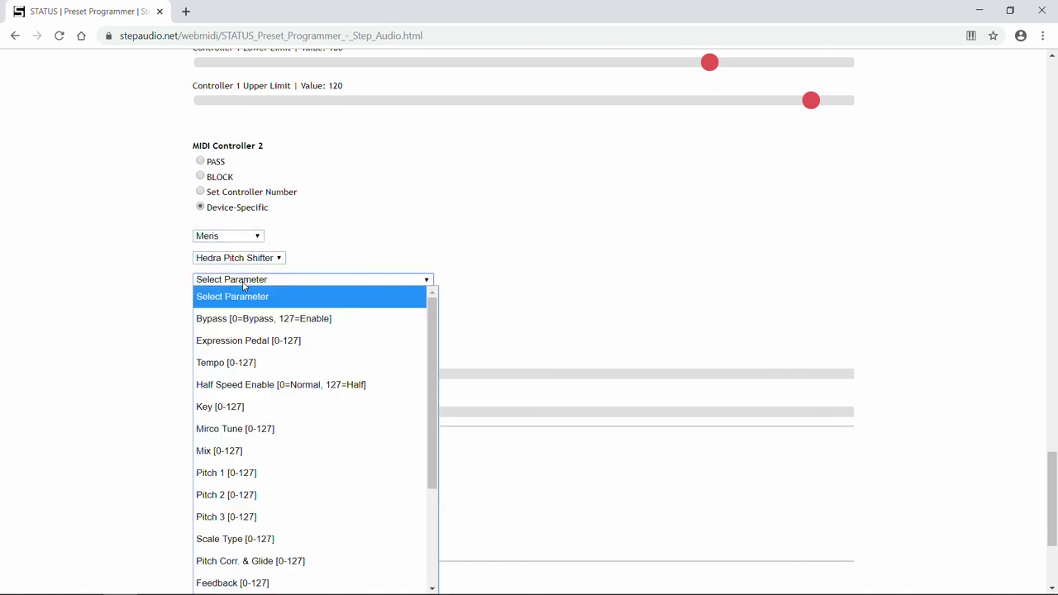
{"action": "left_click", "coordinate": [291, 472]}
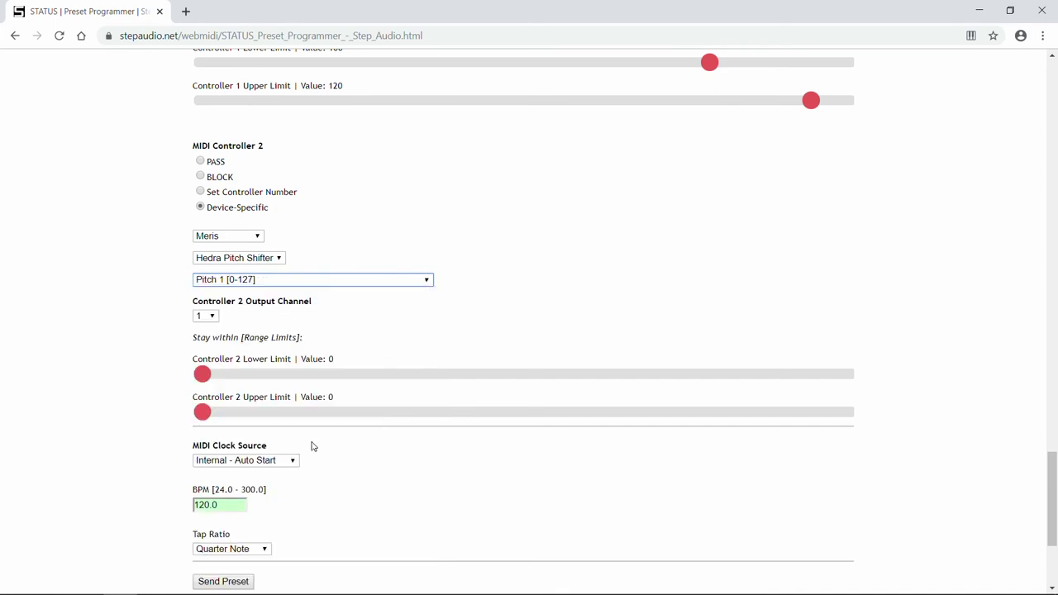
Step: Set Controller 2's output channel to 4, with a lower limit of 96 and an upper limit of 55
{"action": "left_click", "coordinate": [207, 315]}
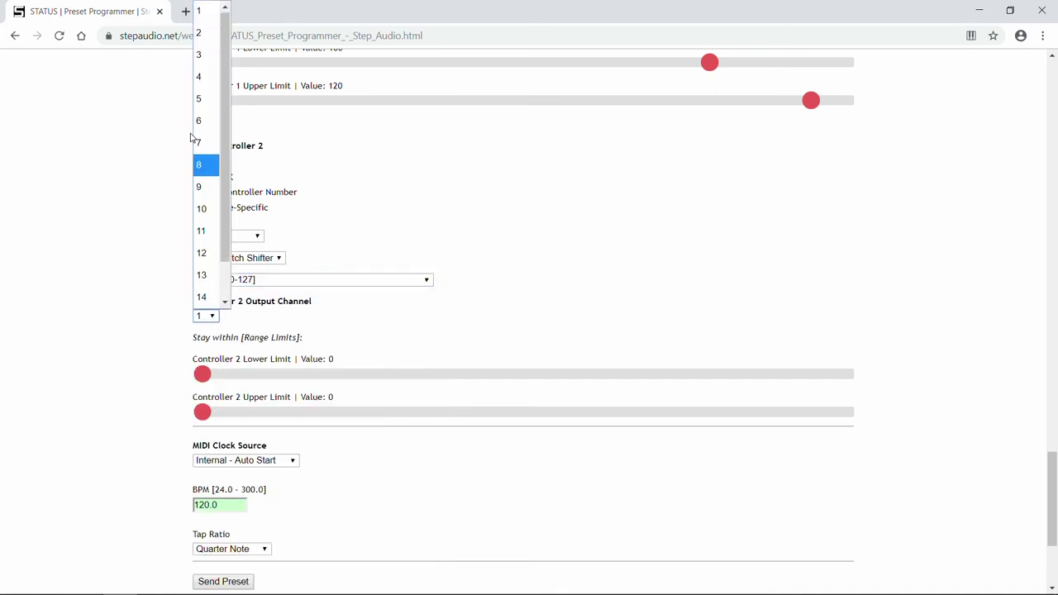
{"action": "left_click", "coordinate": [202, 77]}
{"action": "left_click_drag", "start_coordinate": [202, 374], "coordinate": [691, 391]}
{"action": "left_click_drag", "start_coordinate": [203, 412], "coordinate": [482, 416]}
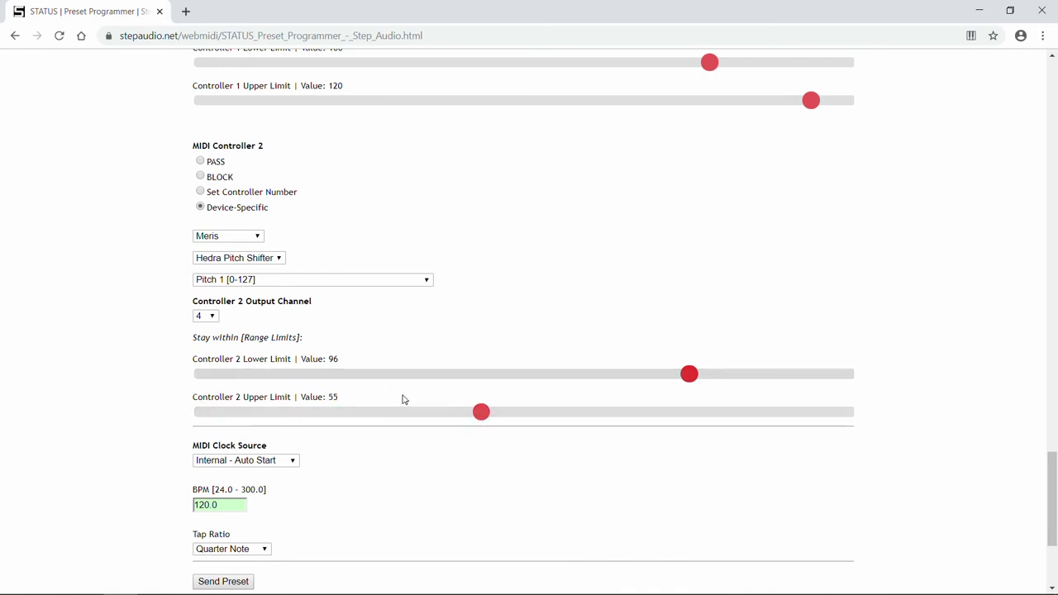
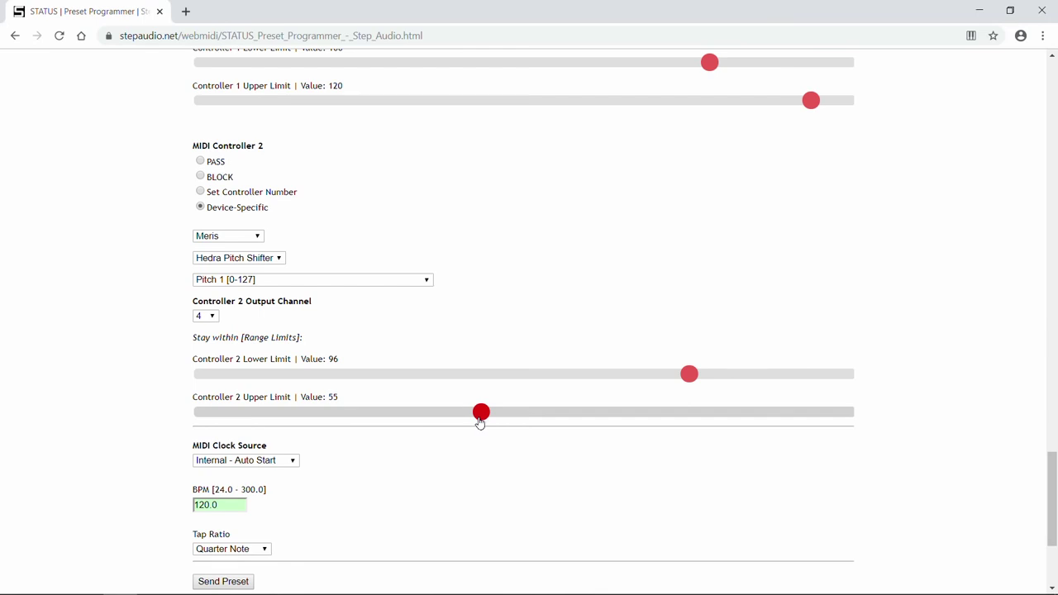
Step: Try the External Clock and Internal - Last Tempo options as MIDI clock source, and return it to Internal - Auto Start
{"action": "scroll", "coordinate": [94, 288], "scroll_direction": "down", "scroll_amount": 2}
{"action": "scroll", "coordinate": [94, 288], "scroll_direction": "down", "scroll_amount": 1}
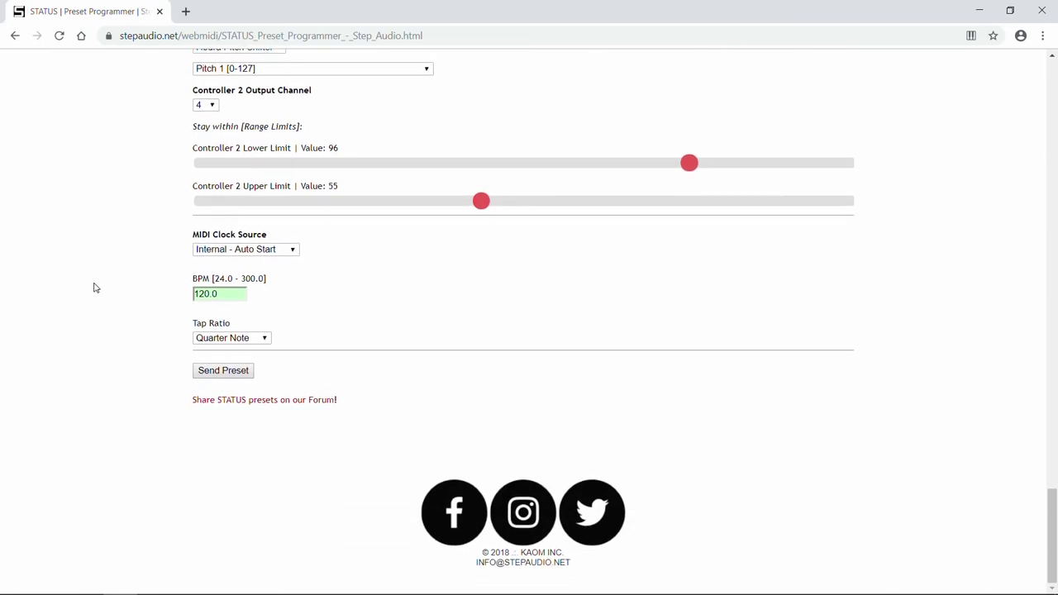
{"action": "left_click", "coordinate": [252, 251]}
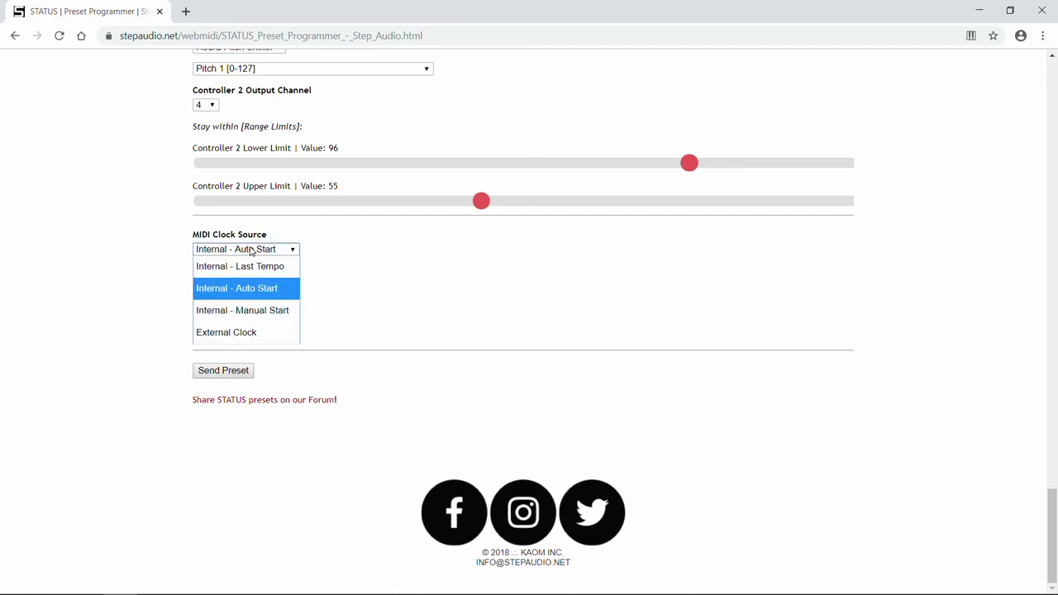
{"action": "left_click", "coordinate": [236, 334]}
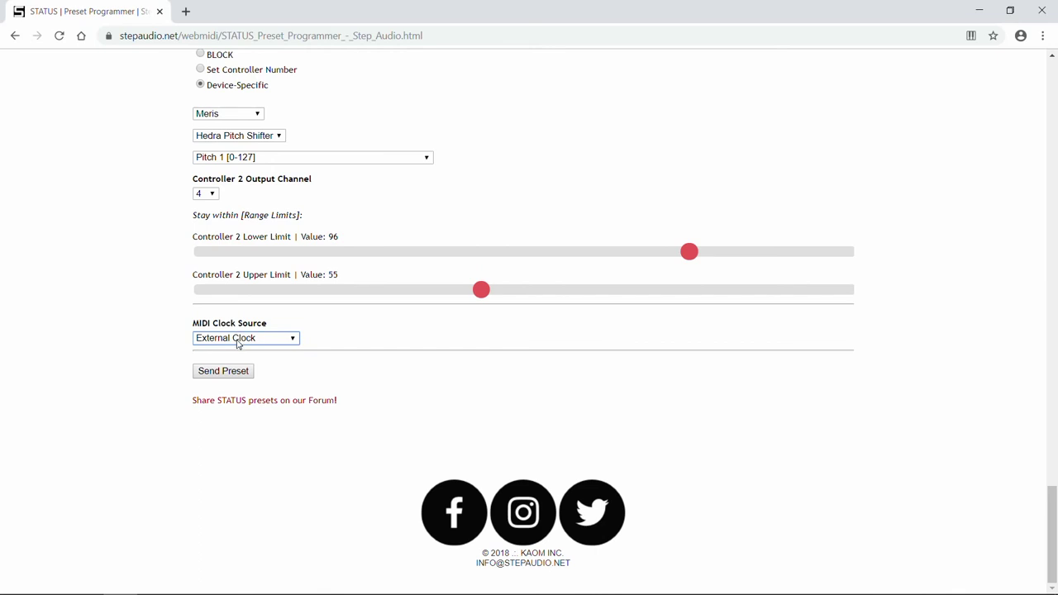
{"action": "left_click", "coordinate": [237, 339]}
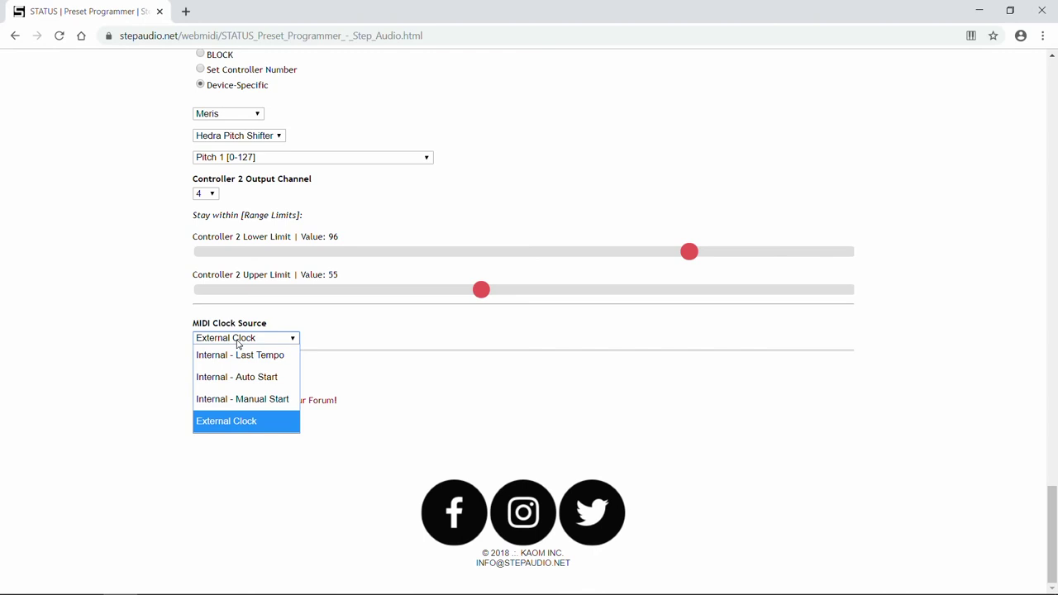
{"action": "left_click", "coordinate": [251, 358]}
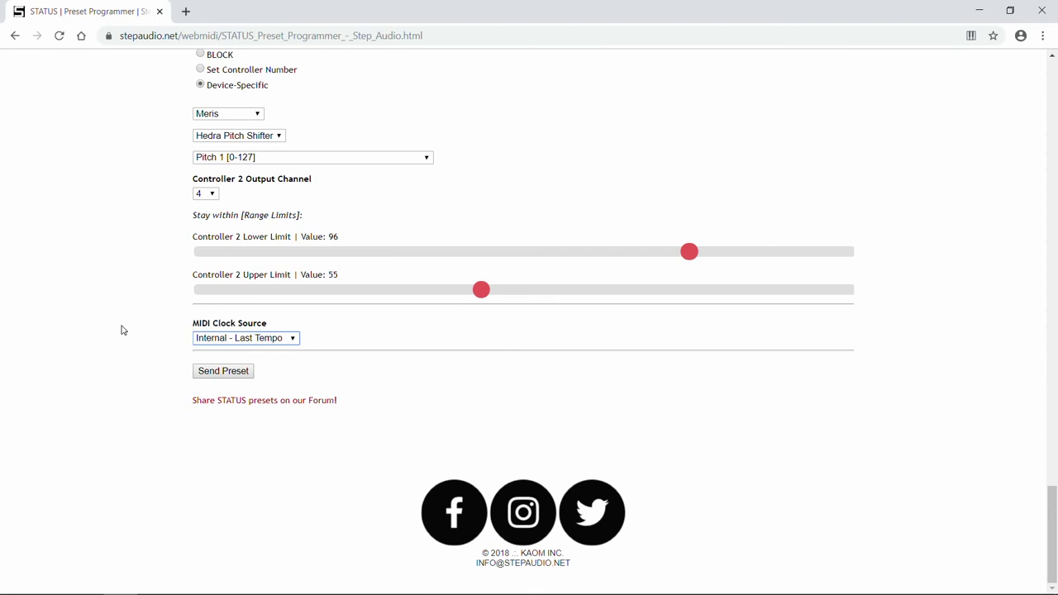
{"action": "left_click", "coordinate": [217, 342]}
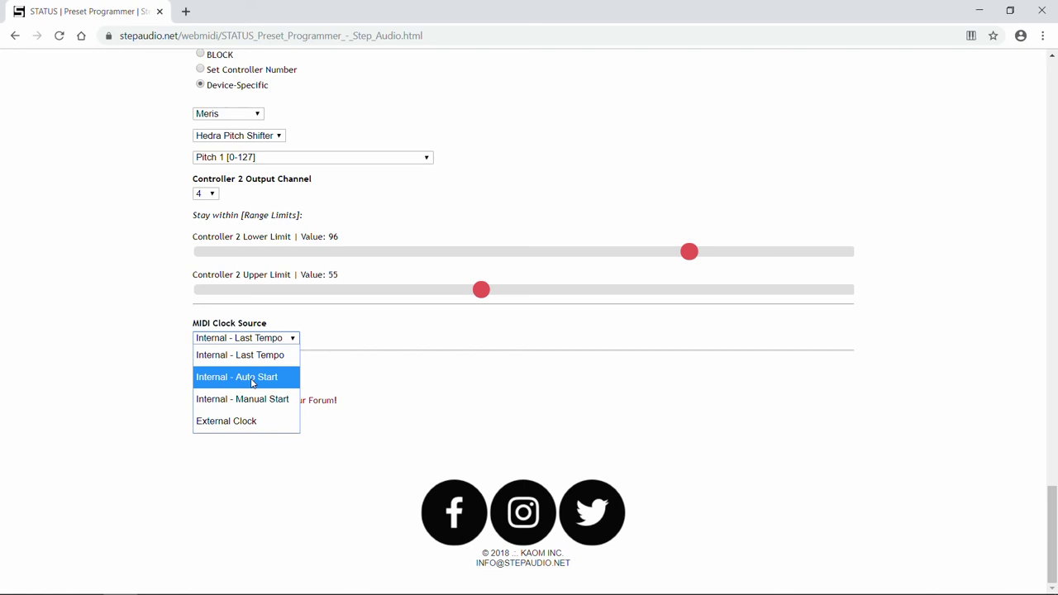
{"action": "left_click", "coordinate": [252, 376]}
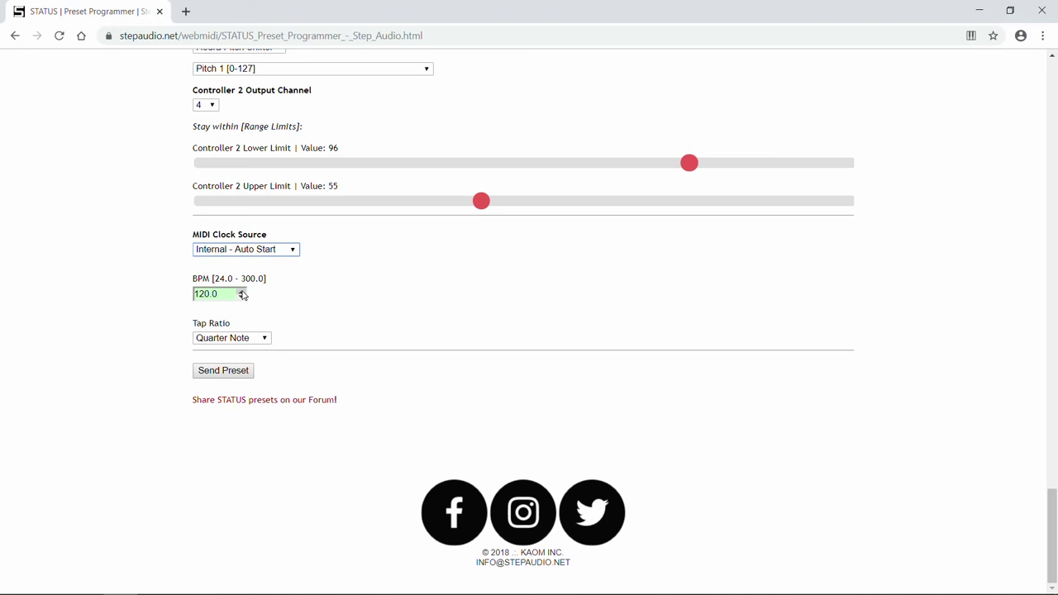
Step: Set the MIDI clock tempo to 226.1 BPM and choose Quarter Note as the tap ratio
{"action": "left_click_drag", "start_coordinate": [223, 294], "coordinate": [124, 293]}
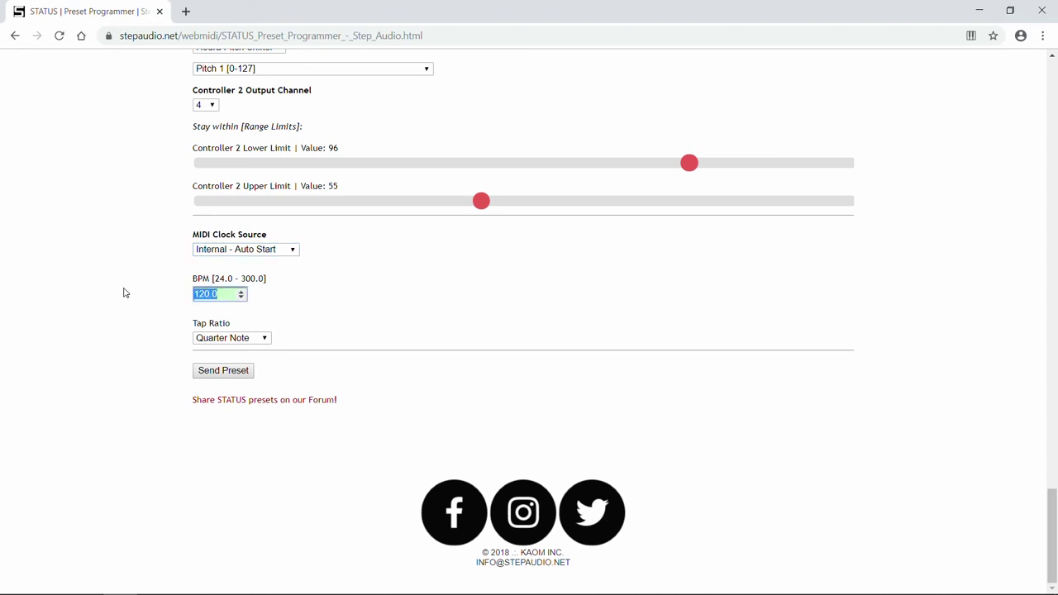
{"action": "type", "text": "222.2"}
{"action": "left_click", "coordinate": [241, 293]}
{"action": "left_click_drag", "start_coordinate": [241, 295], "coordinate": [241, 295]}
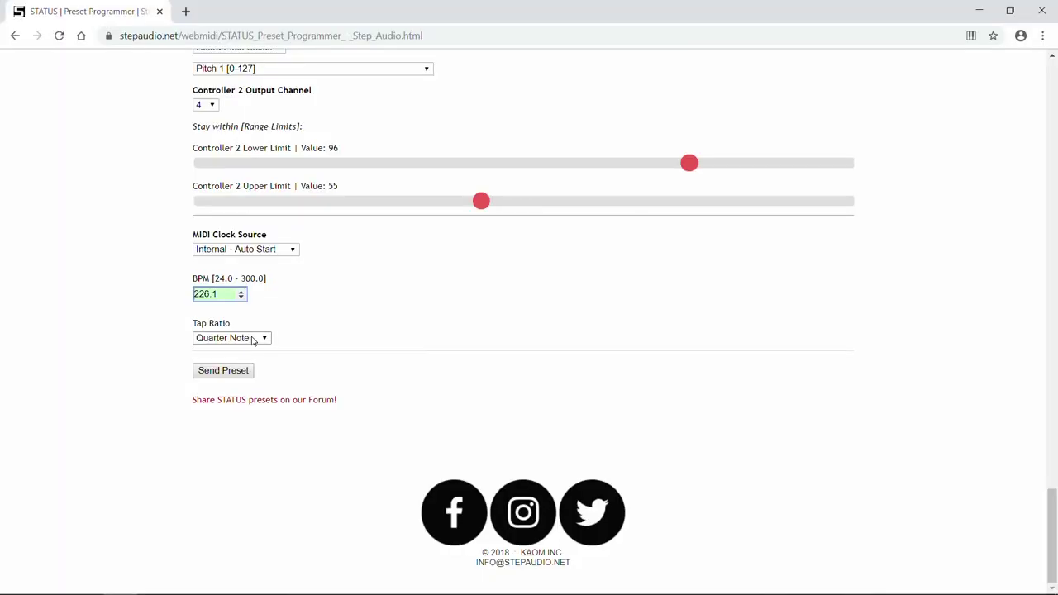
{"action": "left_click", "coordinate": [254, 339]}
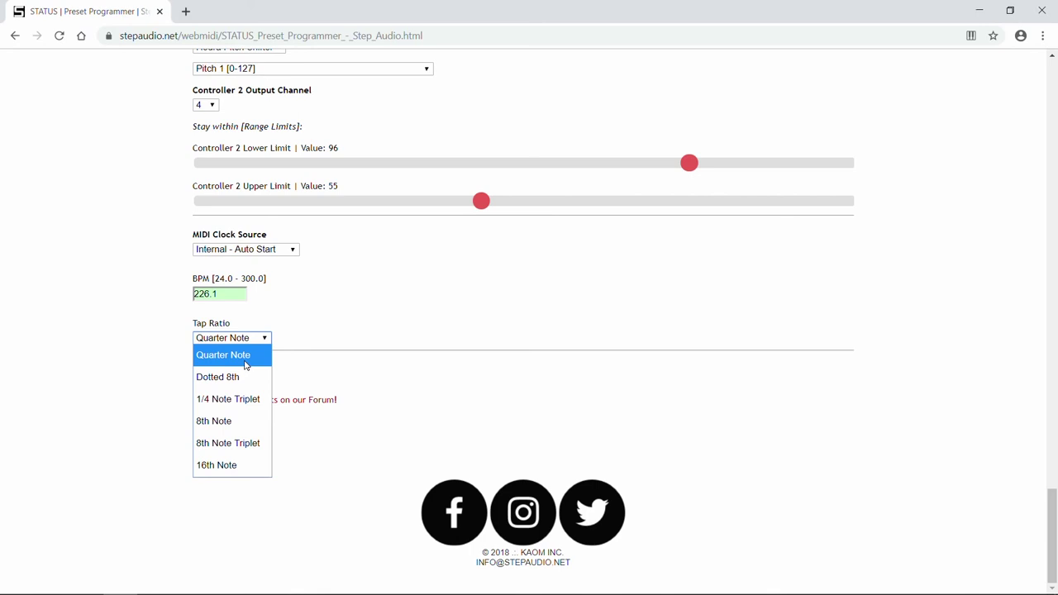
{"action": "left_click", "coordinate": [245, 364]}
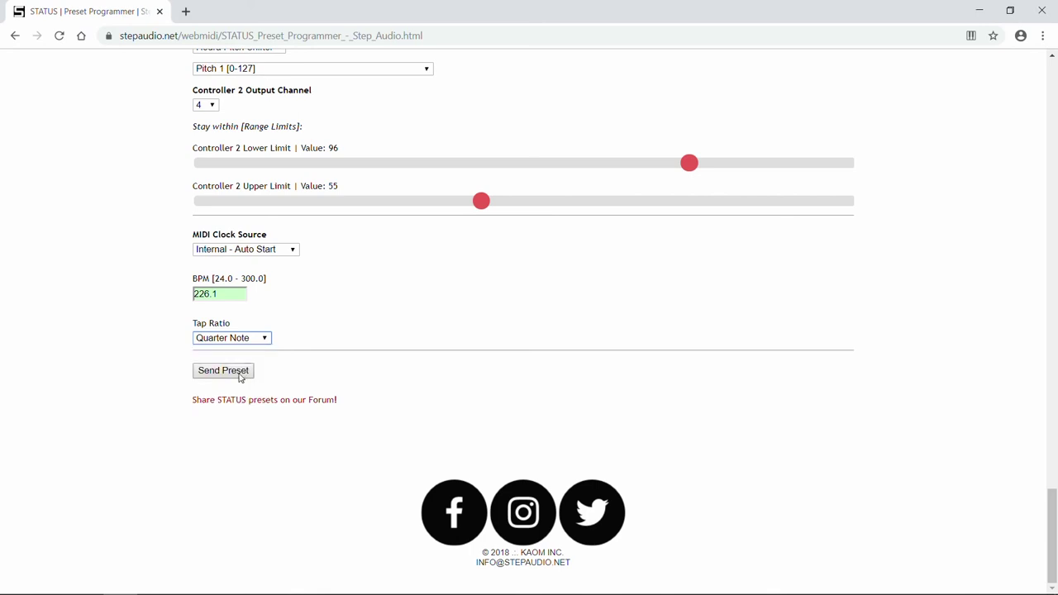
Step: Send the preset and save it to the computer as "Tutorial Preset 4 - STATUS"
{"action": "left_click", "coordinate": [236, 373]}
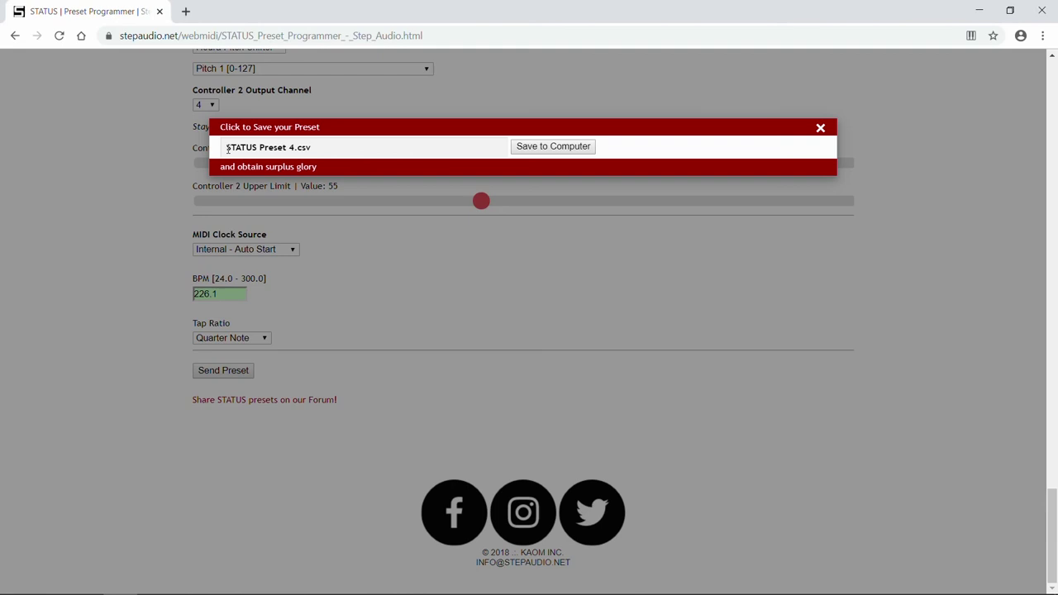
{"action": "left_click_drag", "start_coordinate": [228, 149], "coordinate": [367, 164]}
{"action": "type", "text": "Tutorial Preset 4 - STATUS"}
{"action": "left_click", "coordinate": [553, 146]}
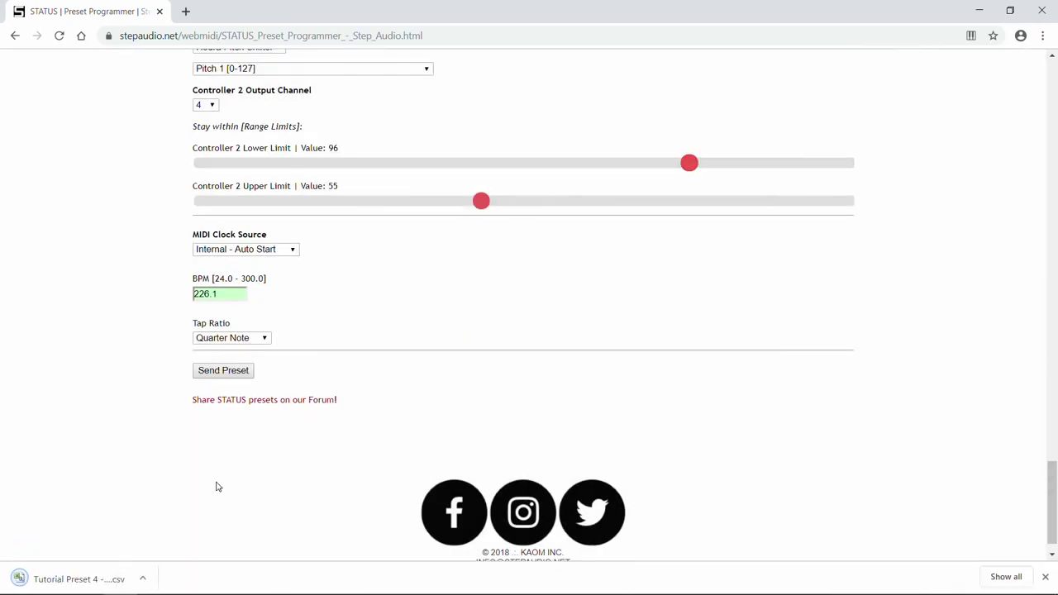
Step: Choose Tutorial Preset 4 - STATUS.csv as the existing file to upload for editing, and cancel the selection
{"action": "scroll", "coordinate": [217, 486], "scroll_direction": "up", "scroll_amount": 20}
{"action": "scroll", "coordinate": [216, 485], "scroll_direction": "down", "scroll_amount": 3}
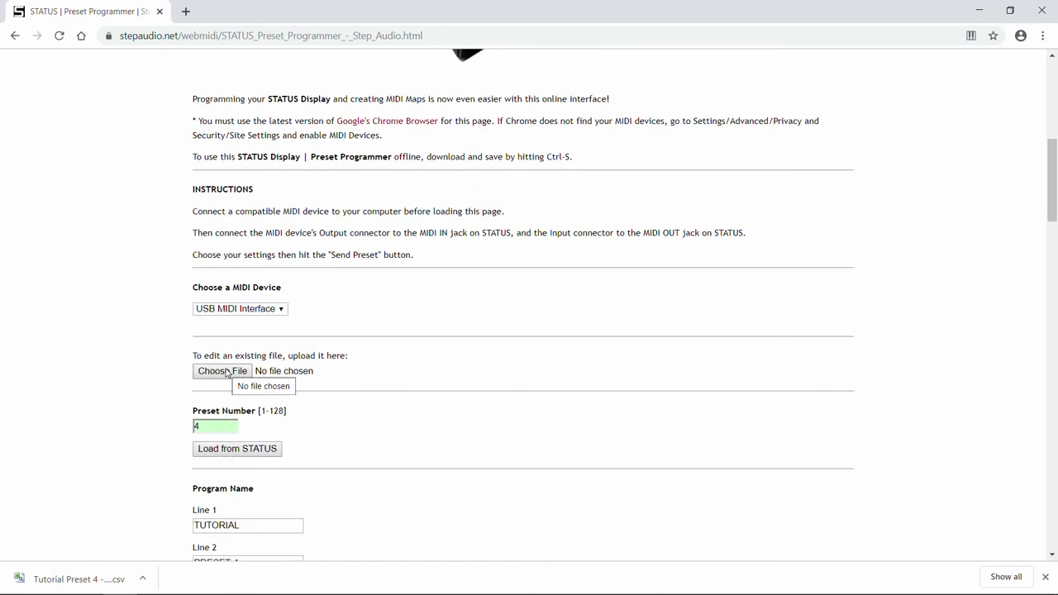
{"action": "left_click", "coordinate": [222, 371]}
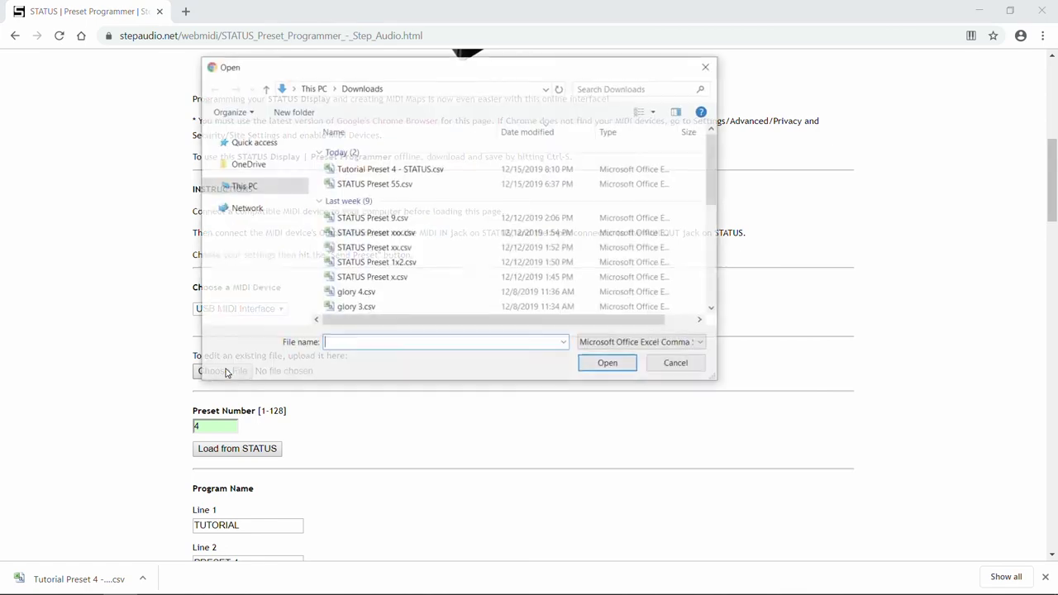
{"action": "left_click", "coordinate": [383, 171]}
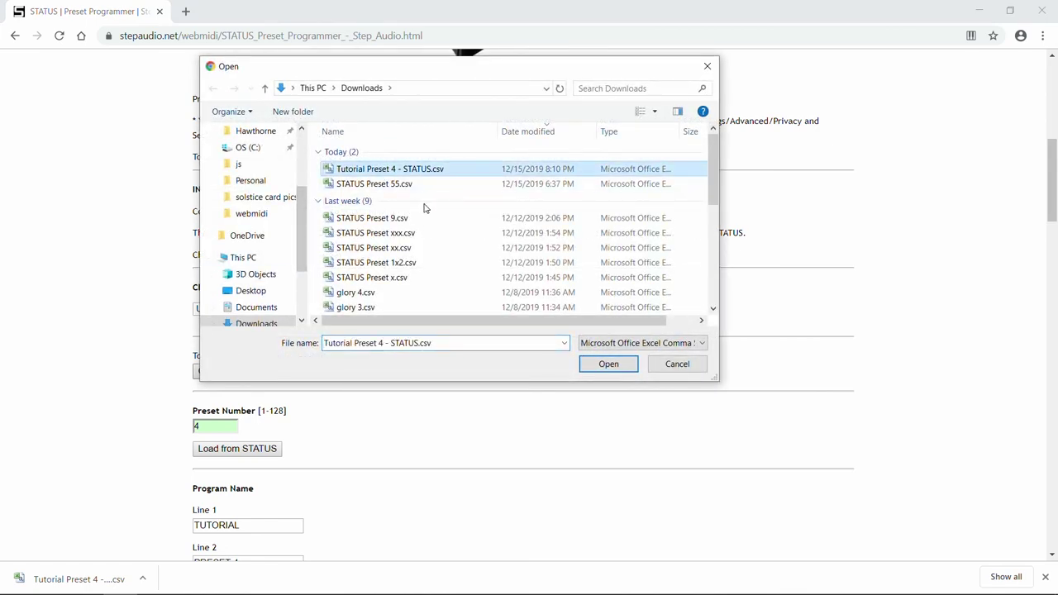
{"action": "left_click", "coordinate": [674, 366]}
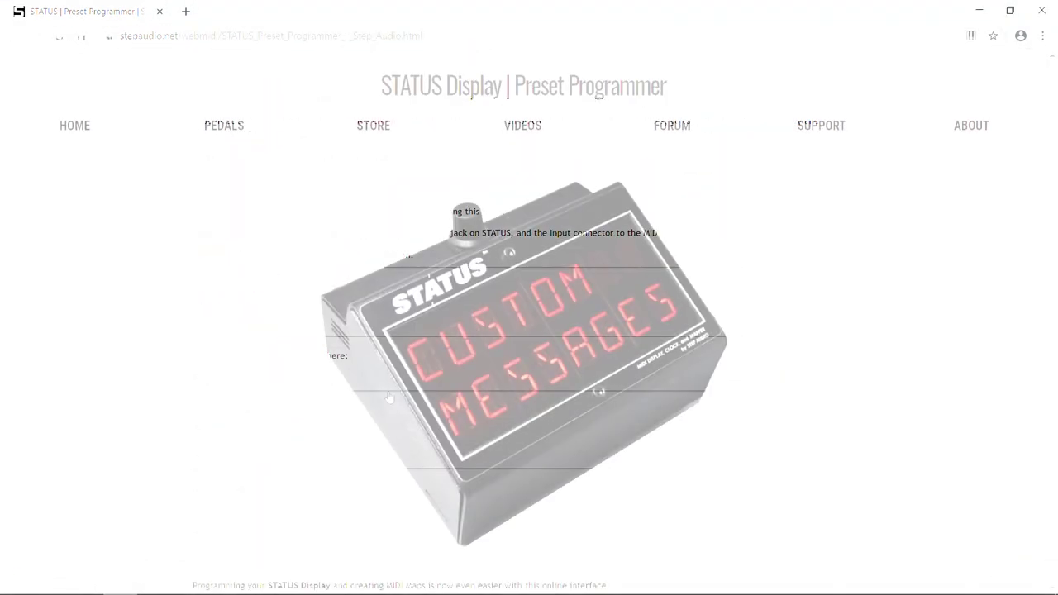